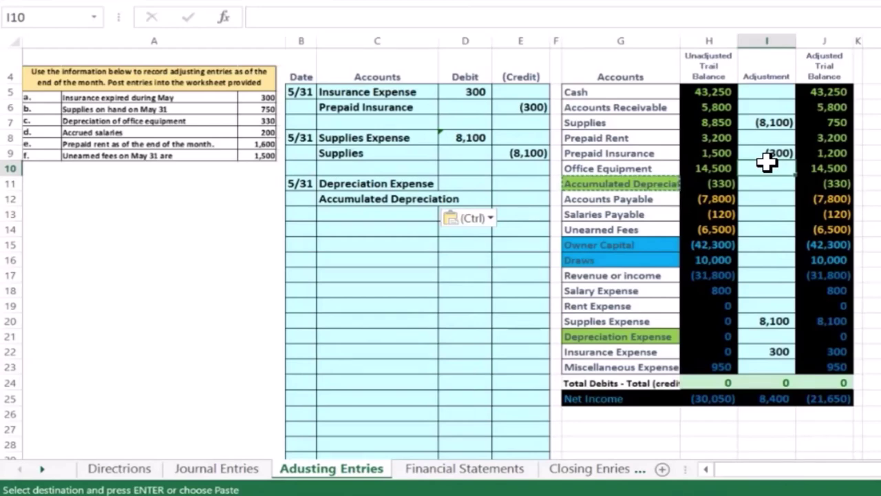
Examine the supplies, office equipment, accumulated depreciation and depreciation expense rows of the trial balance worksheet.
click(767, 123)
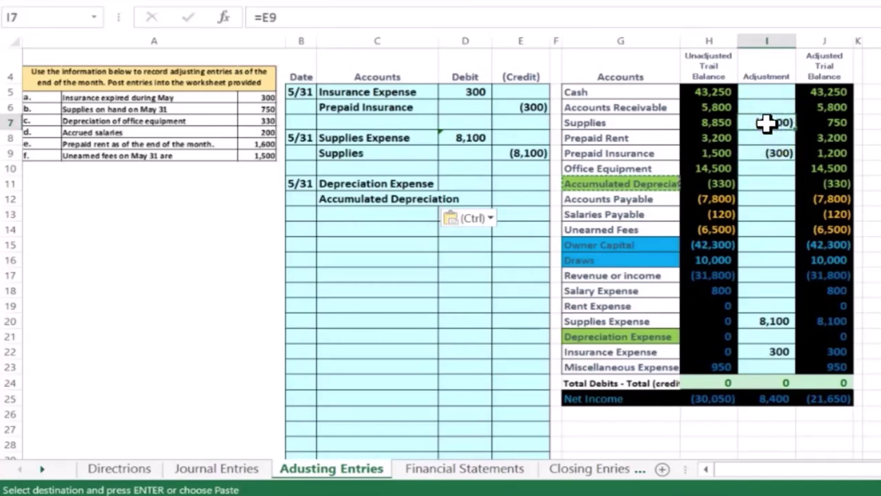
click(716, 122)
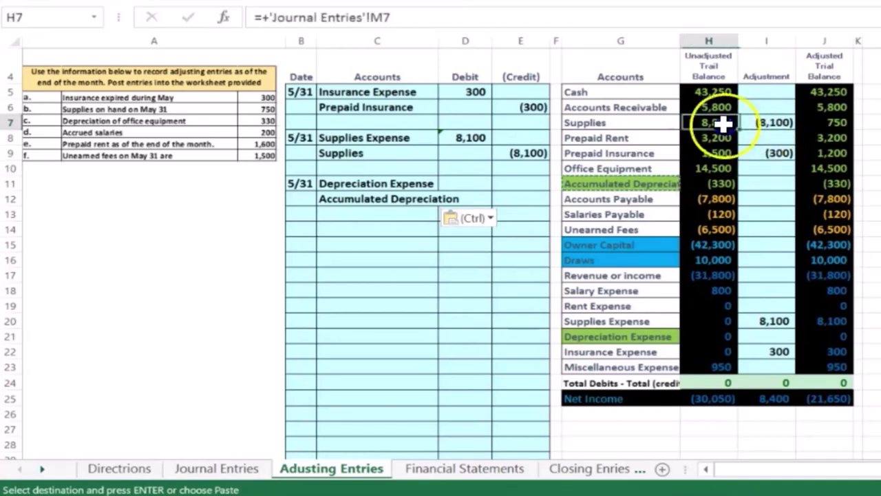
click(824, 122)
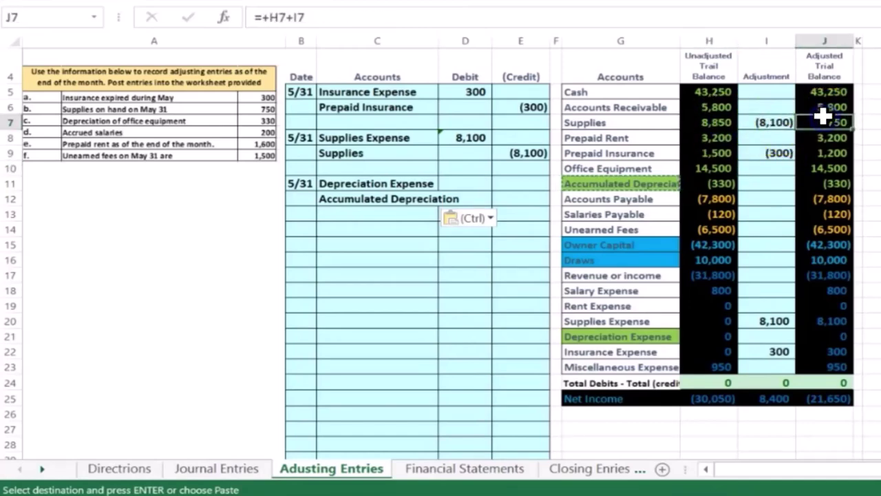
click(722, 168)
click(807, 168)
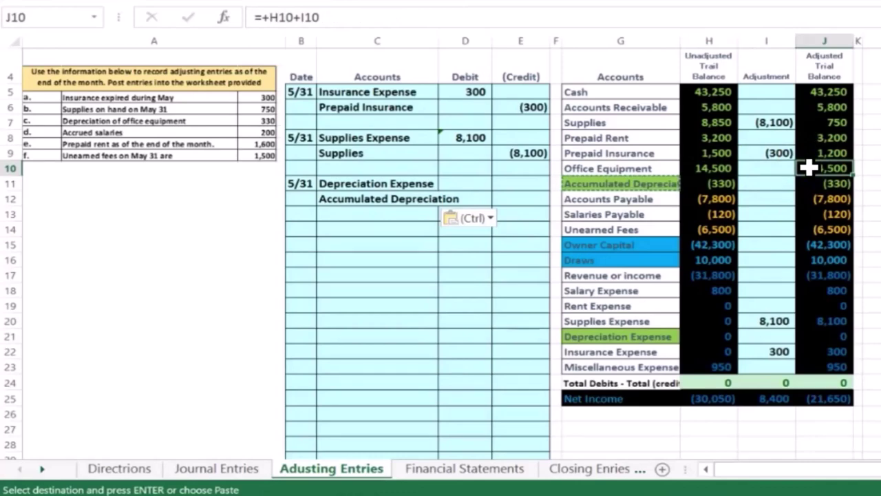
drag(654, 167, 807, 168)
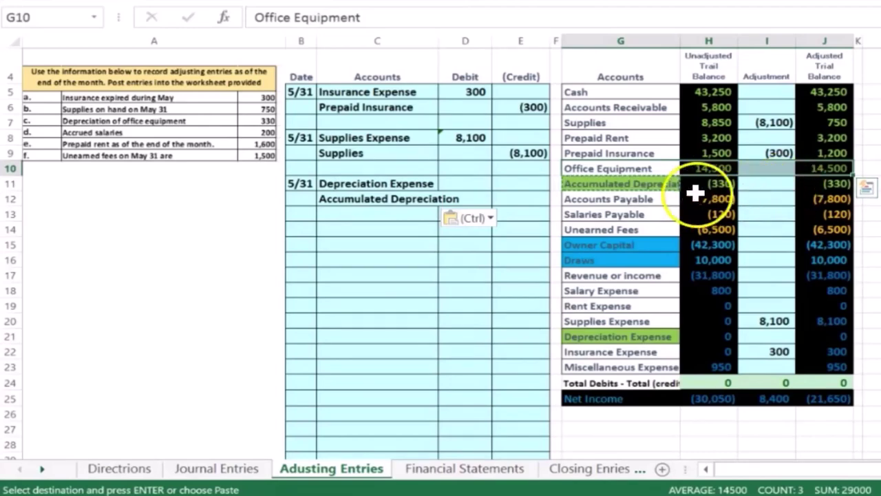
drag(634, 183, 826, 184)
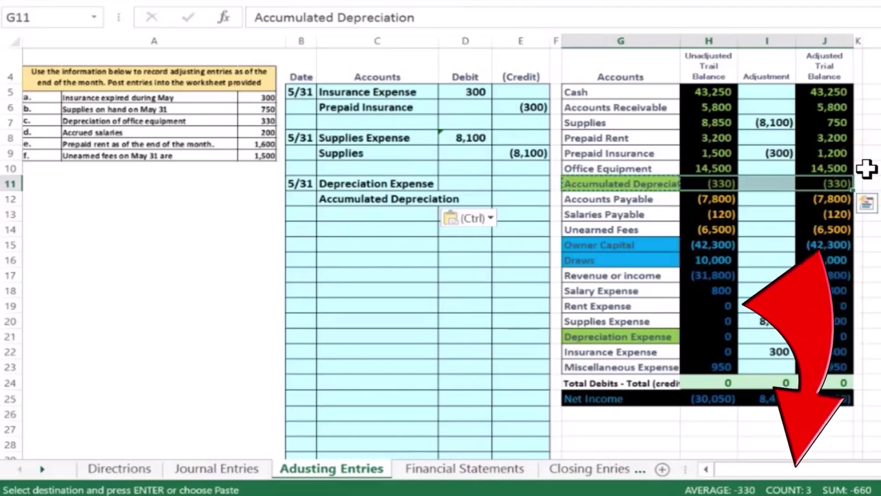
click(845, 179)
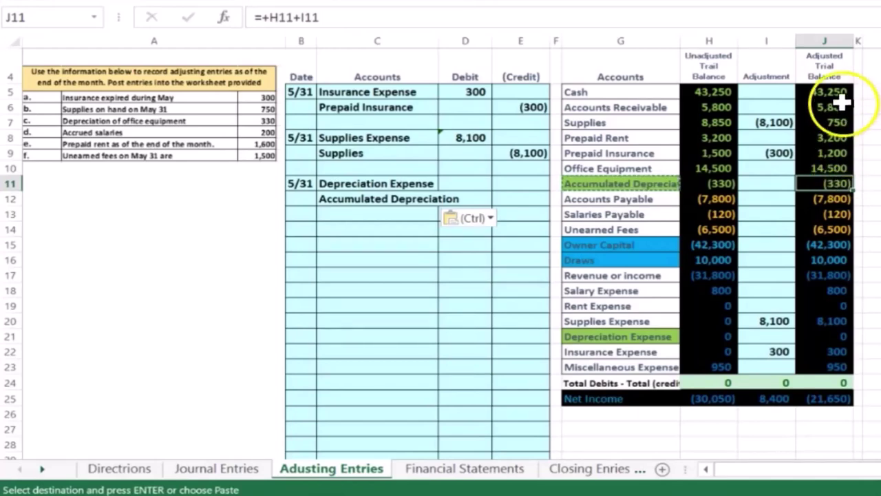
drag(842, 96, 837, 176)
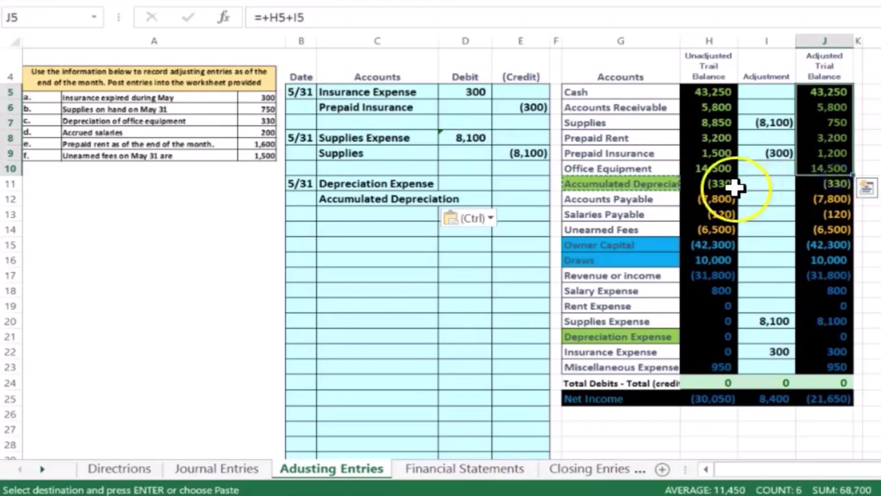
drag(716, 184, 797, 185)
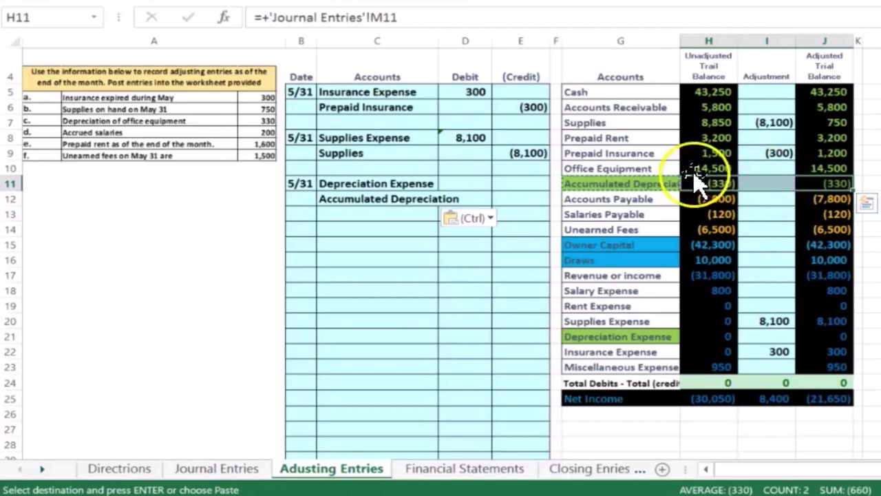
click(637, 167)
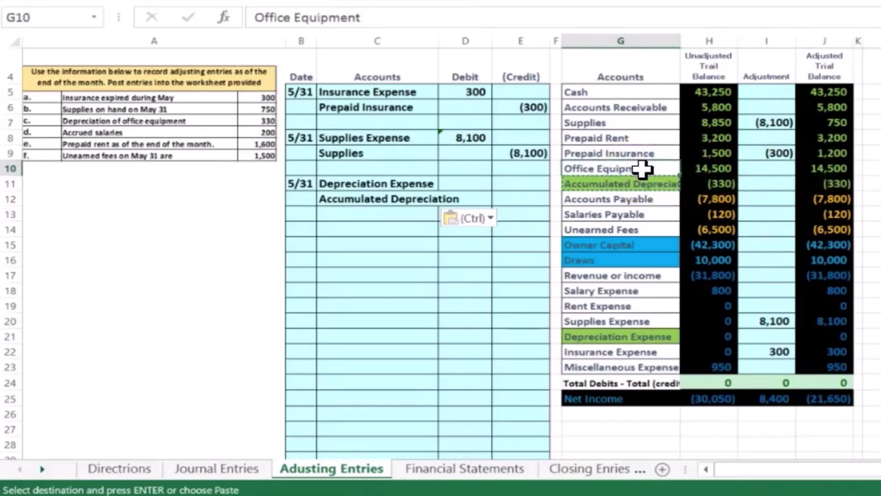
click(641, 179)
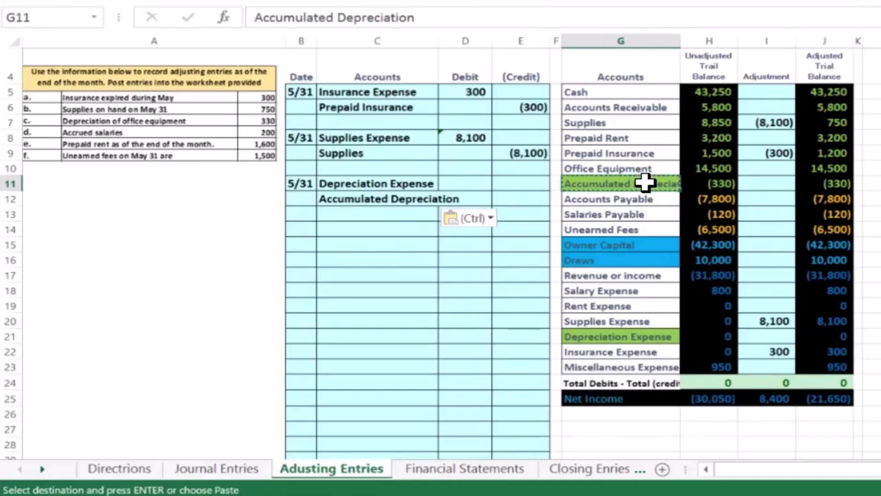
click(803, 183)
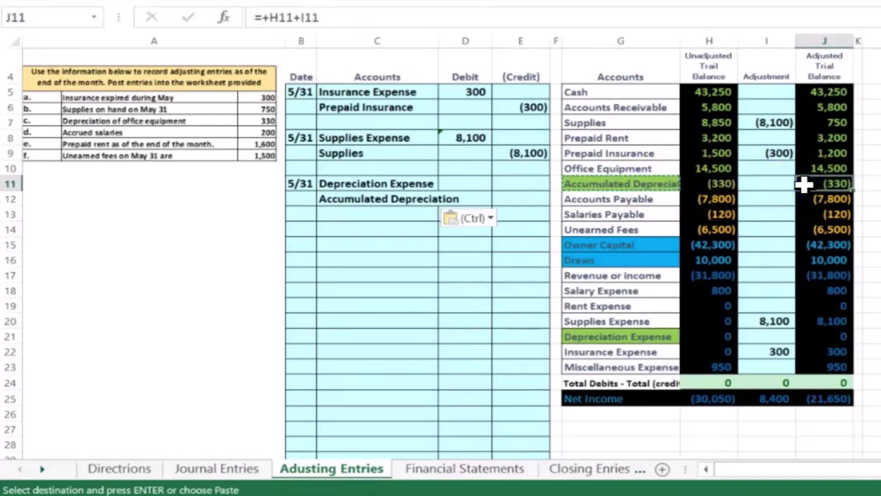
click(653, 336)
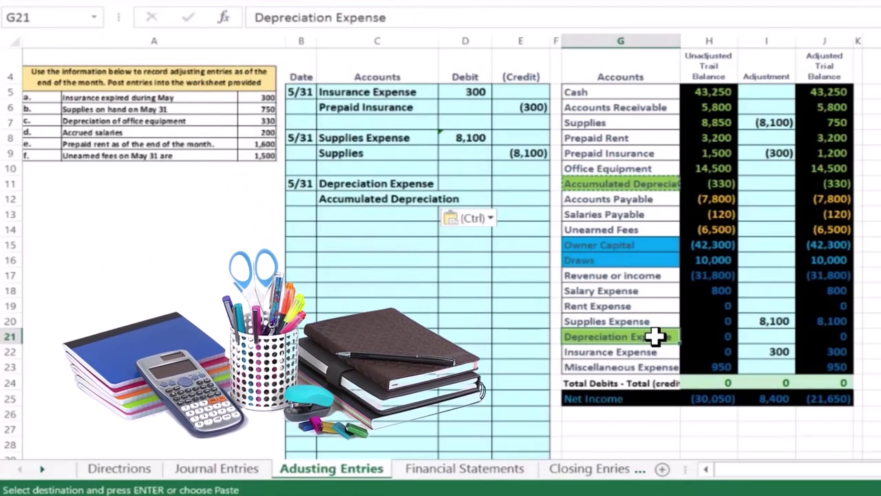
Enter a 330 debit for Depreciation Expense in cell D11 of the 5/31 adjusting entry.
key(Up)
key(Up)
key(Up)
key(Up)
key(Up)
key(Up)
key(Up)
key(Up)
key(Up)
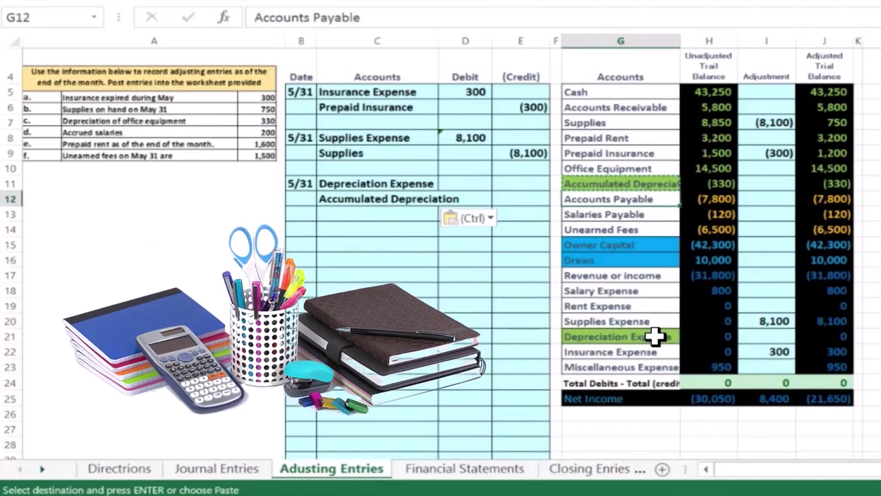
key(Left)
key(Left)
key(Left)
key(Up)
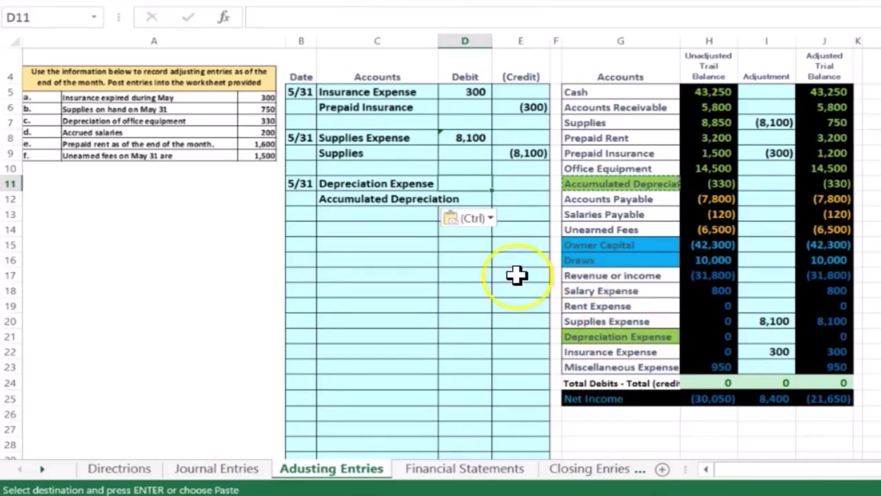
key(Escape)
text(330)
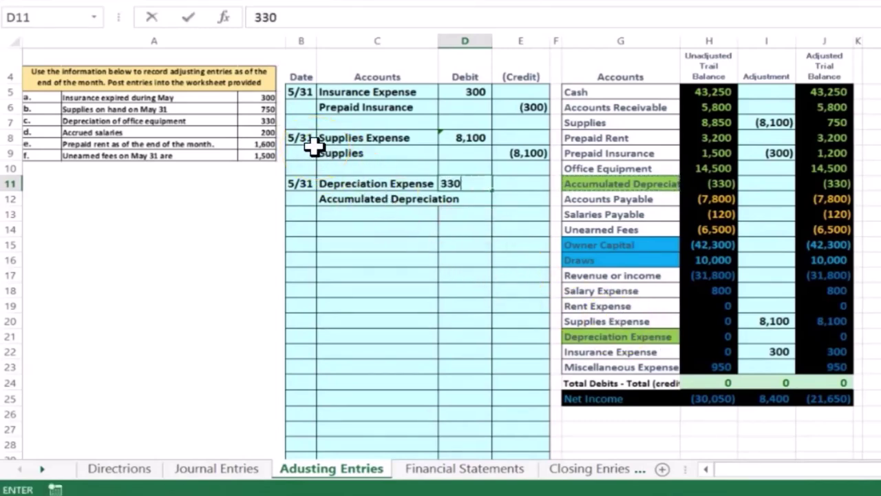
key(Return)
Enter -300 as the Accumulated Depreciation credit in cell E12 of the 5/31 adjusting entry.
key(Tab)
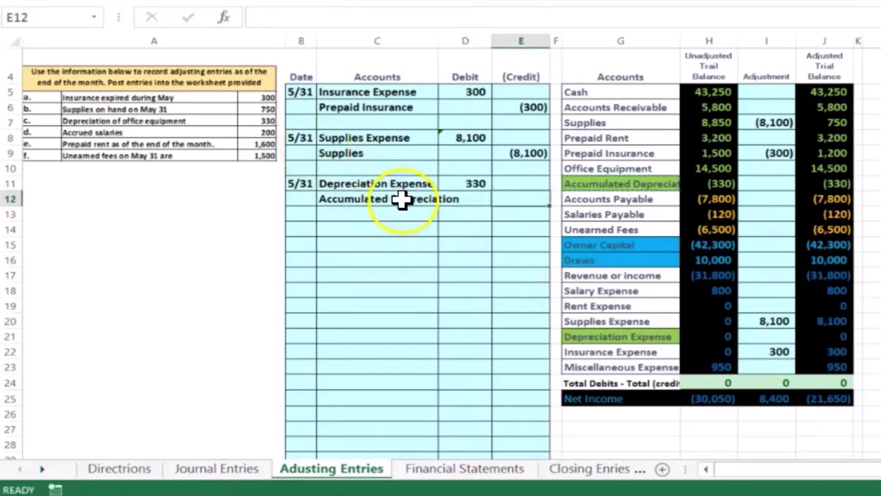
text(-300)
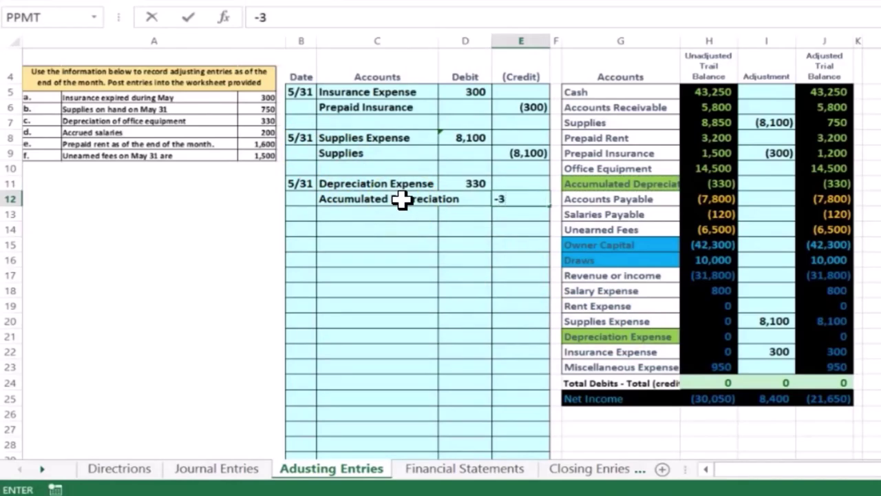
key(Return)
click(466, 199)
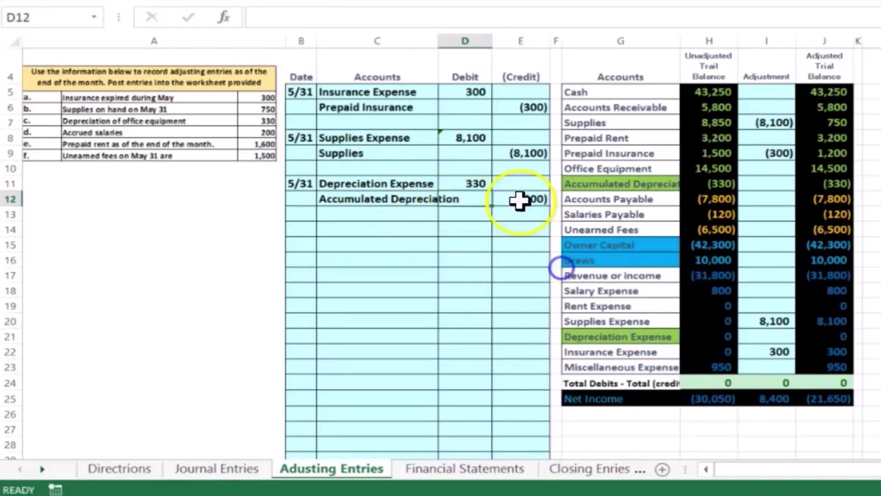
click(523, 200)
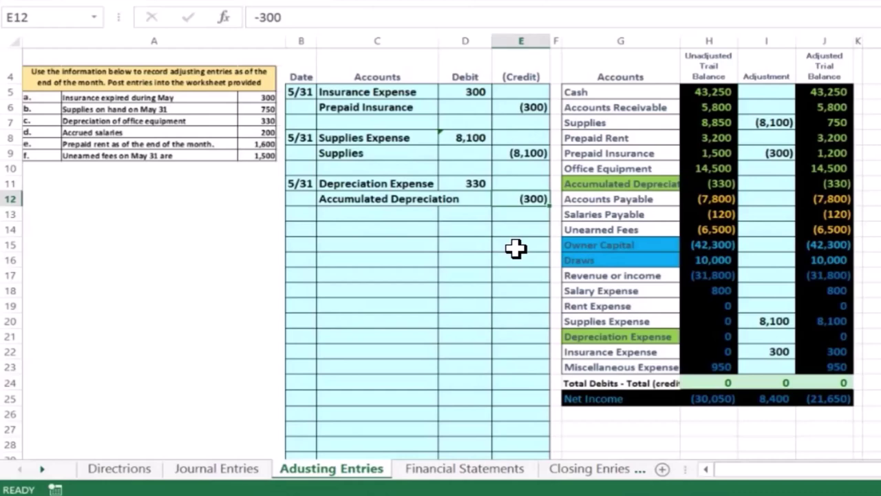
Post the Depreciation Expense adjustment in cell I21 of the worksheet with the formula =D11.
key(Right)
key(Right)
key(Right)
key(Down)
key(Down)
key(Down)
key(Down)
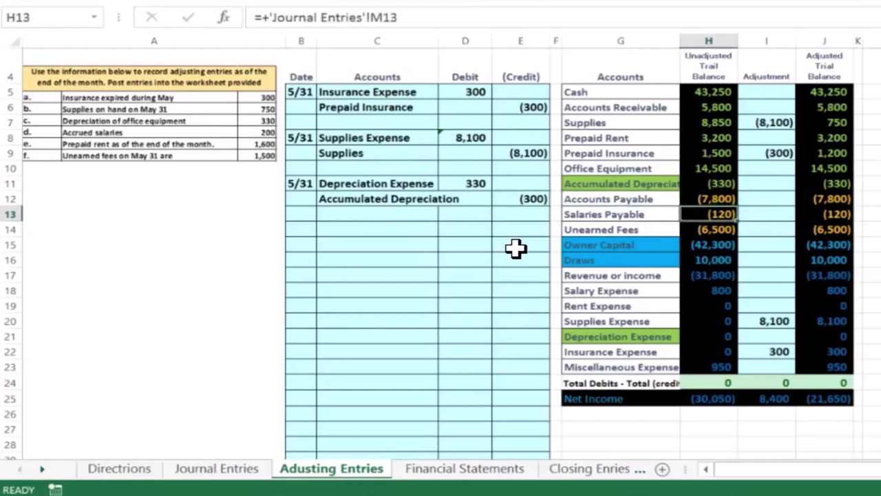
key(Down)
key(Down)
key(Down)
key(Down)
key(Down)
key(Right)
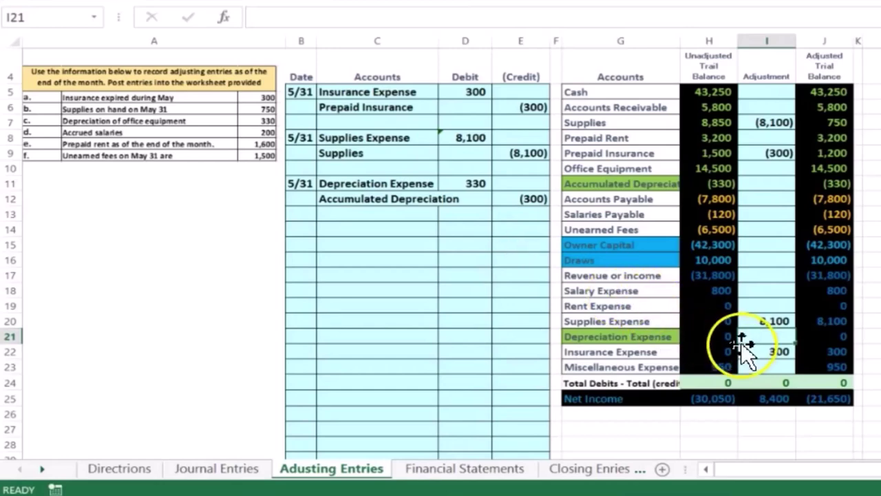
text(=)
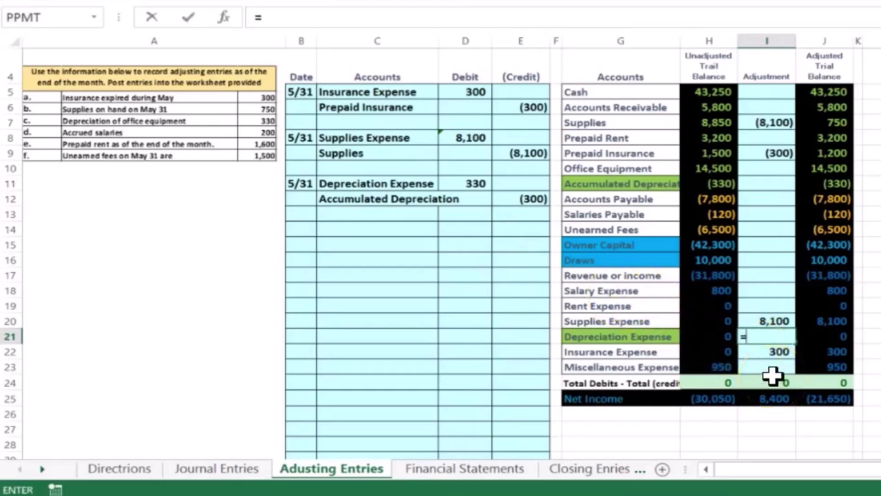
click(469, 184)
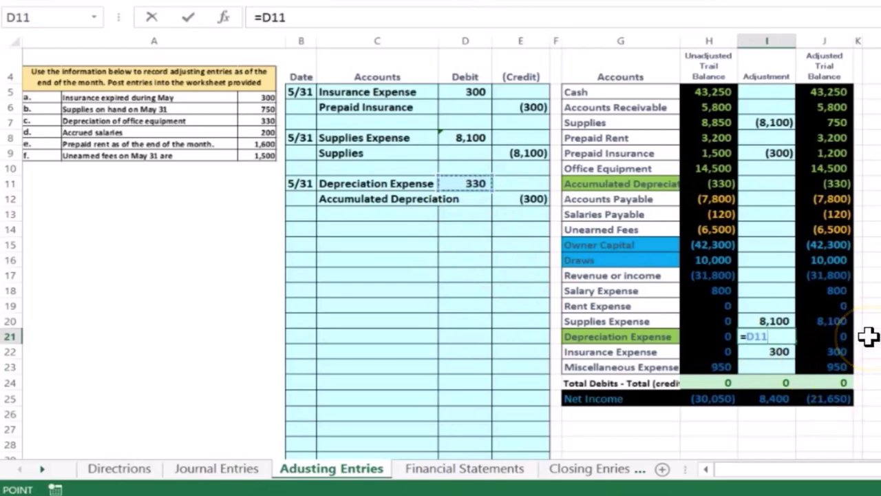
key(Return)
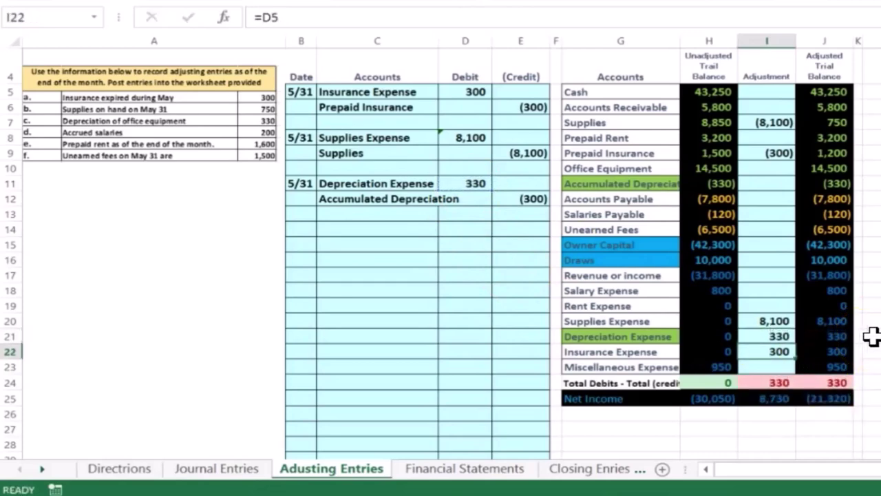
Review the adjusted trial balance's debit-credit check and how net income sums the revenue and expense rows.
click(839, 383)
click(846, 400)
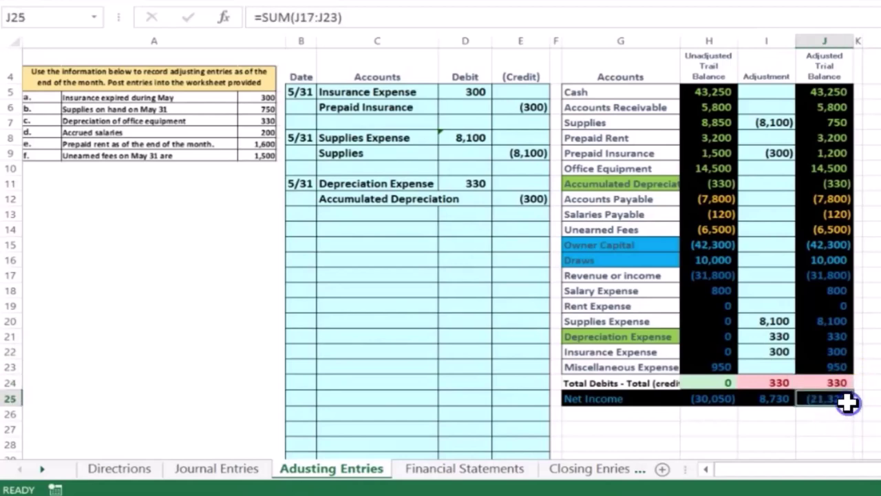
click(824, 276)
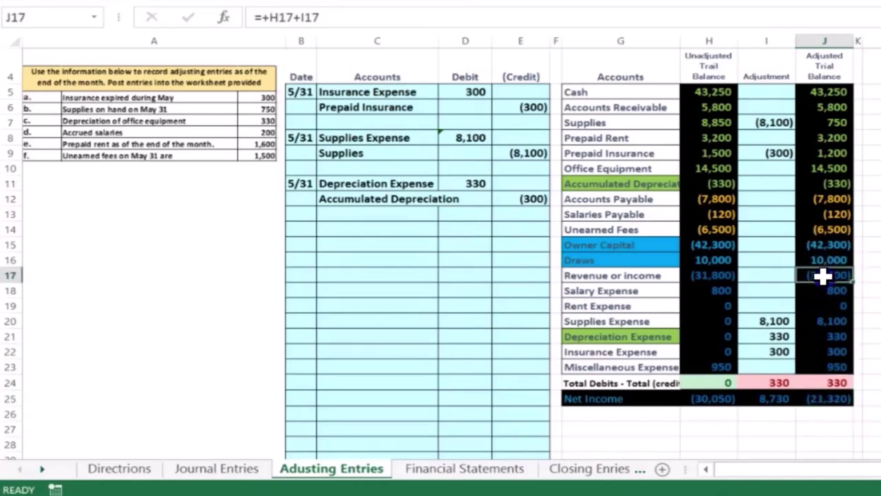
drag(847, 280, 844, 362)
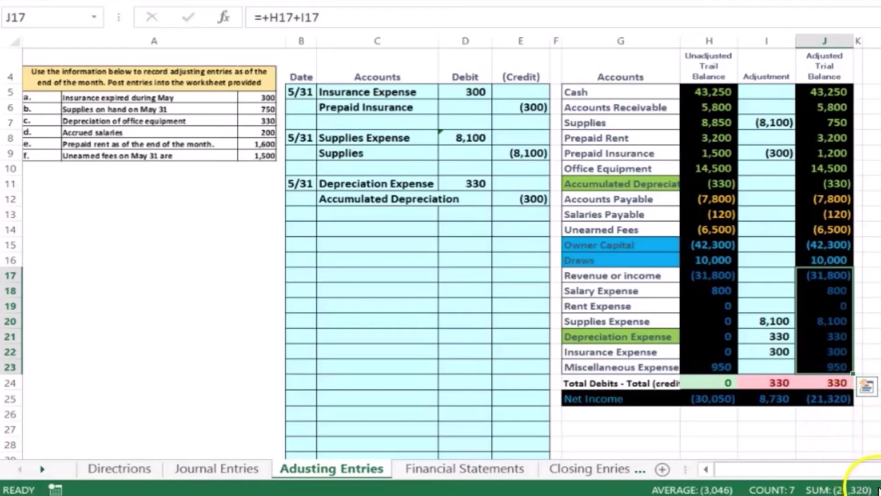
click(869, 445)
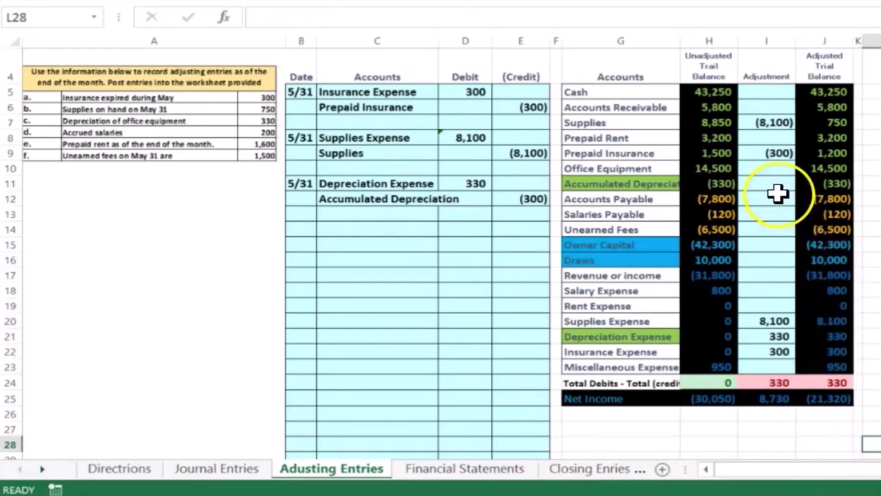
click(824, 399)
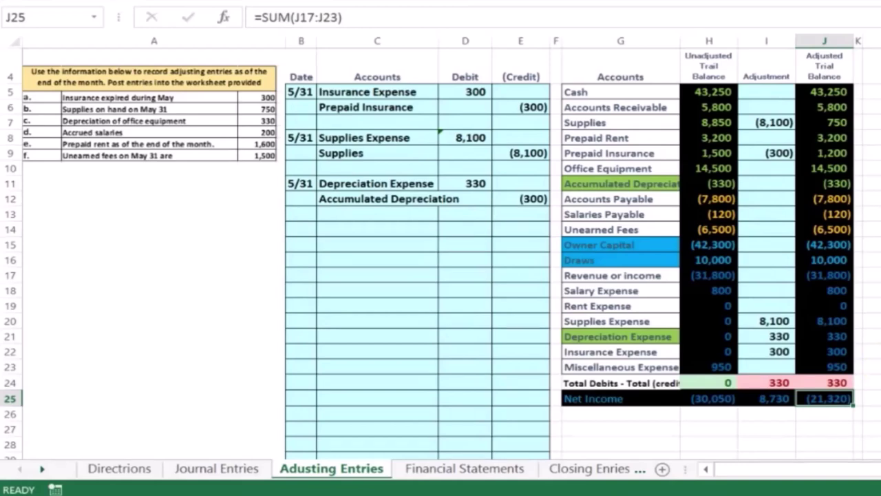
click(841, 276)
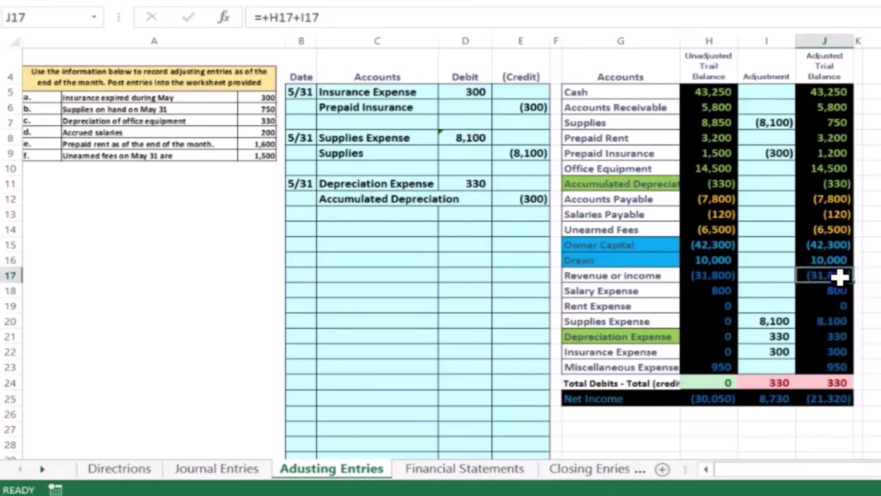
click(777, 185)
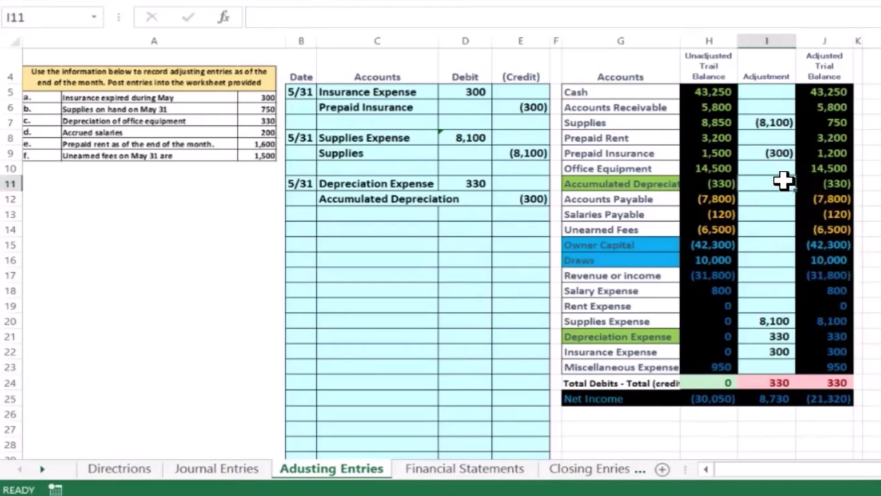
text(=)
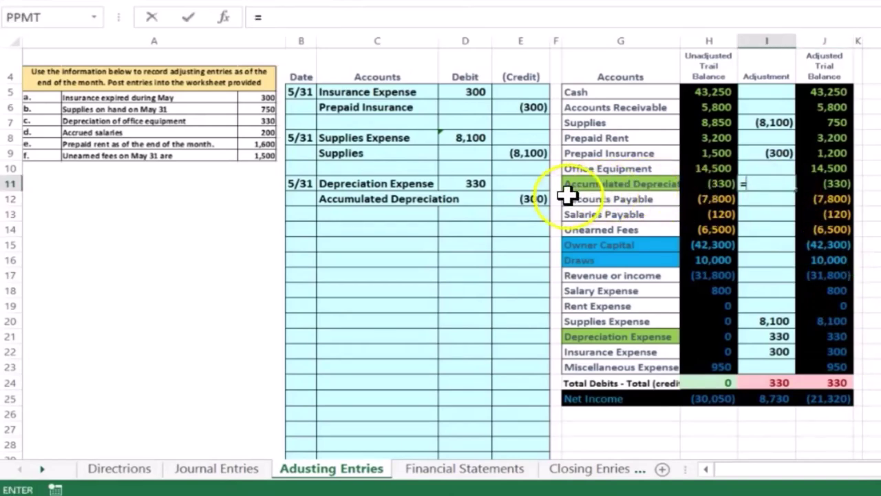
click(534, 199)
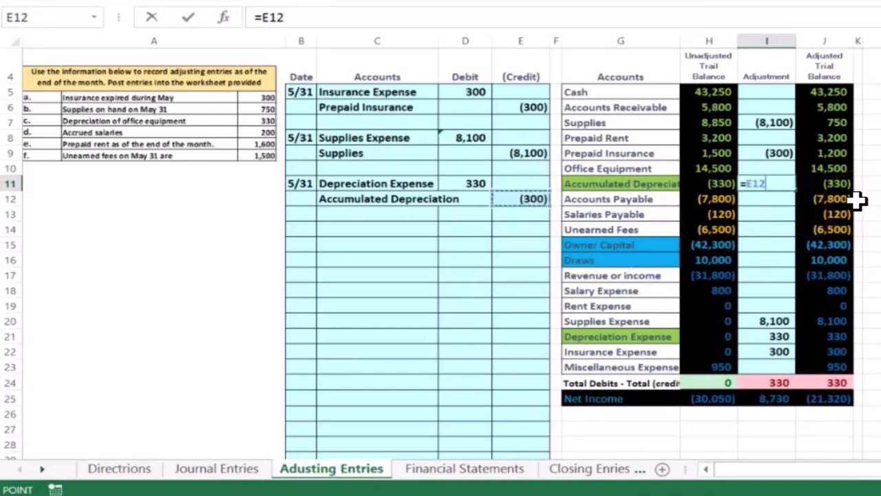
key(BackSpace)
key(BackSpace)
key(BackSpace)
key(BackSpace)
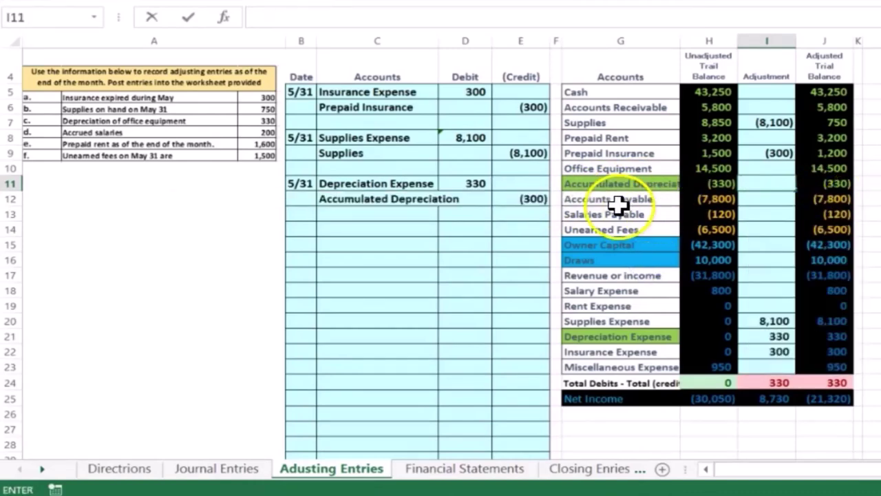
Try -330 as the Accumulated Depreciation credit in cell E12, and undo that entry.
click(534, 199)
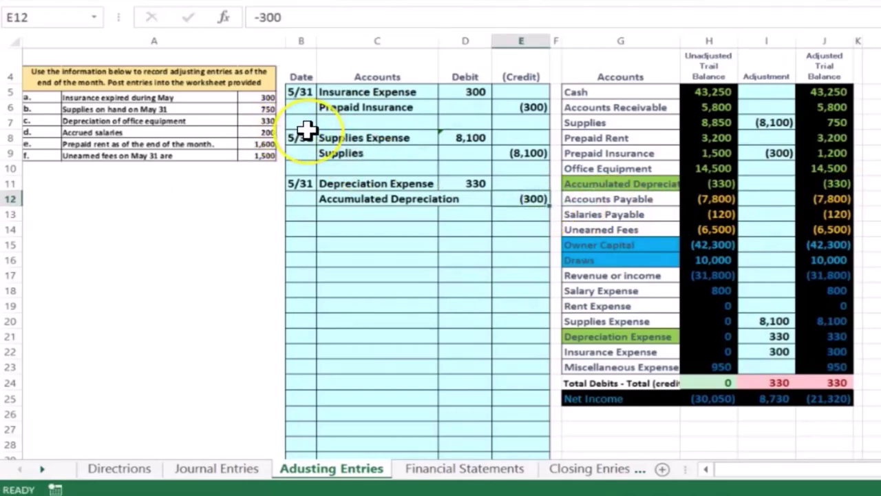
text(-)
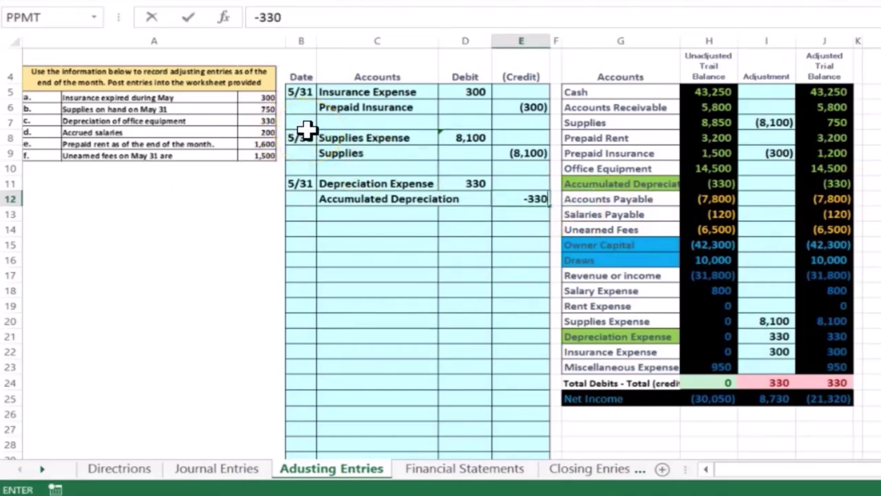
key(Return)
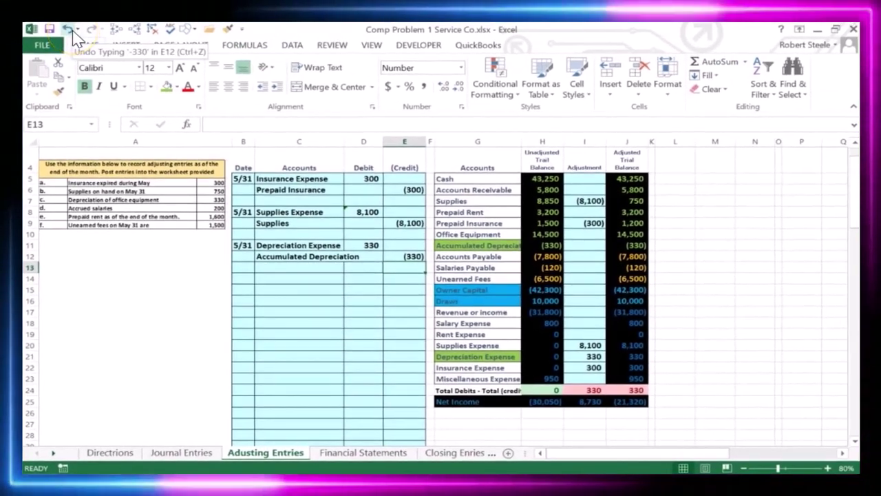
click(72, 31)
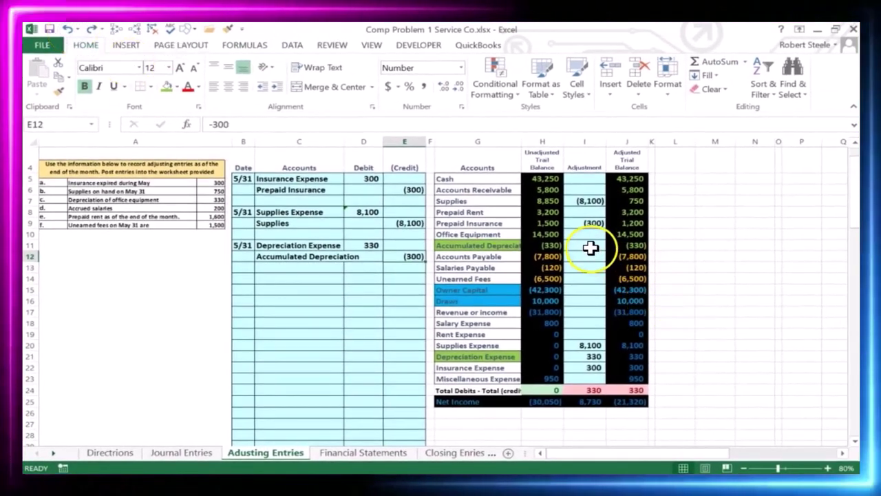
Post the Accumulated Depreciation adjustment in cell I11 with the formula =E12.
click(590, 248)
text(=)
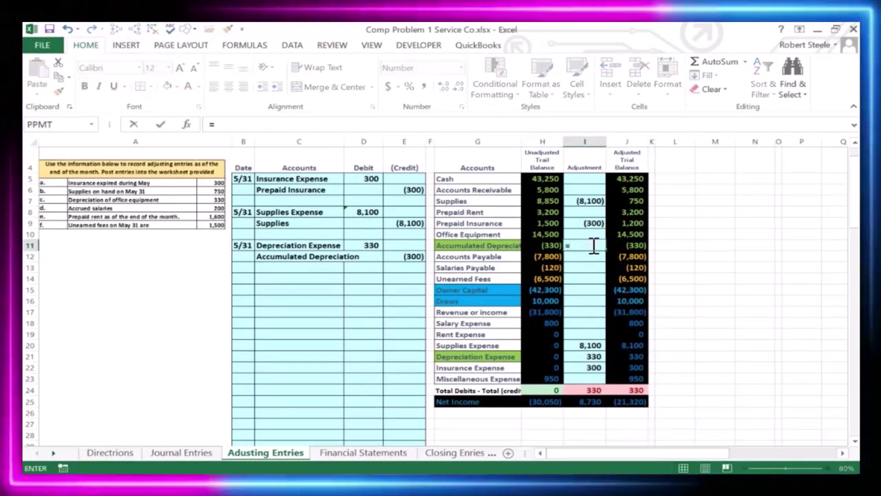
click(413, 257)
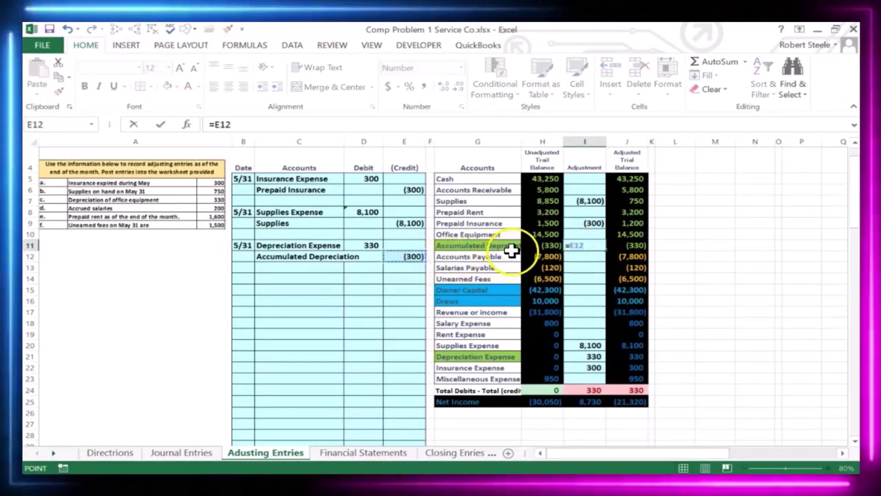
key(Return)
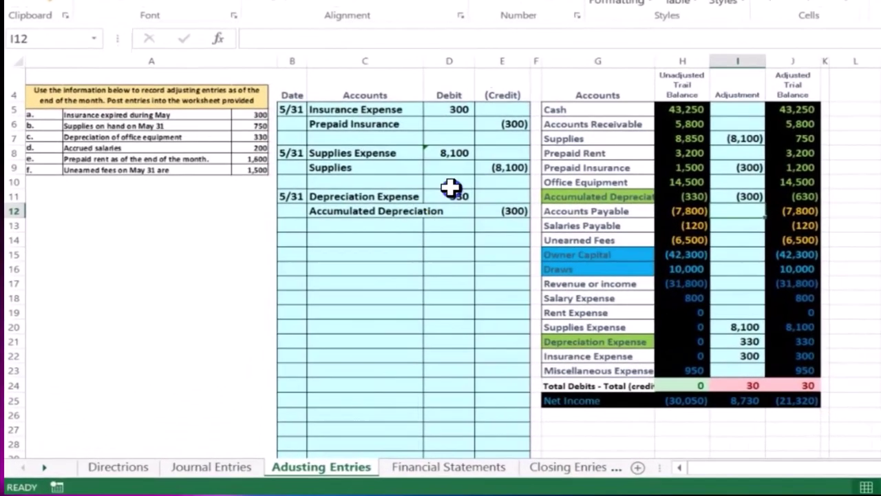
Check the sum of the depreciation entry's amounts and replace the Accumulated Depreciation credit in cell E12 with -330.
drag(450, 187, 486, 208)
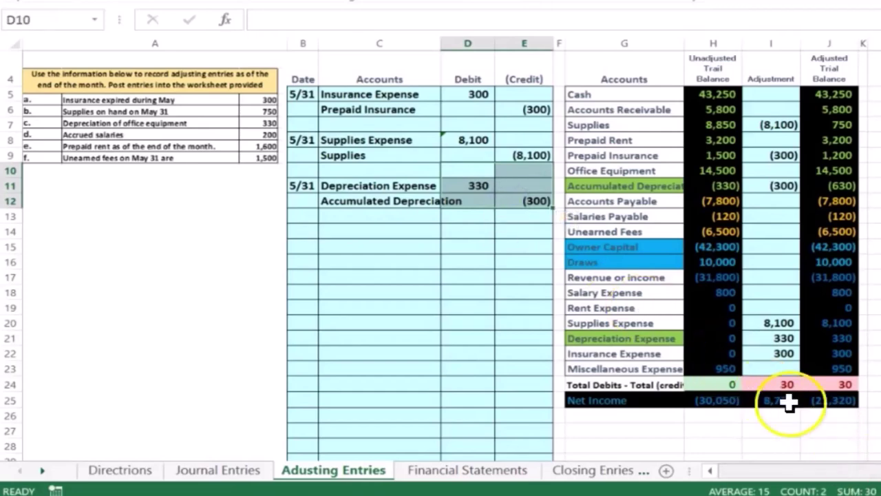
click(533, 199)
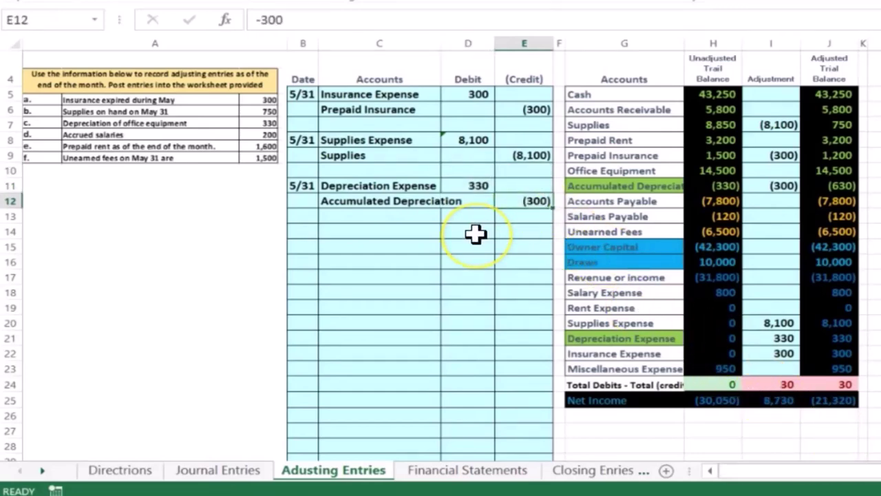
key(Delete)
key(Return)
key(Up)
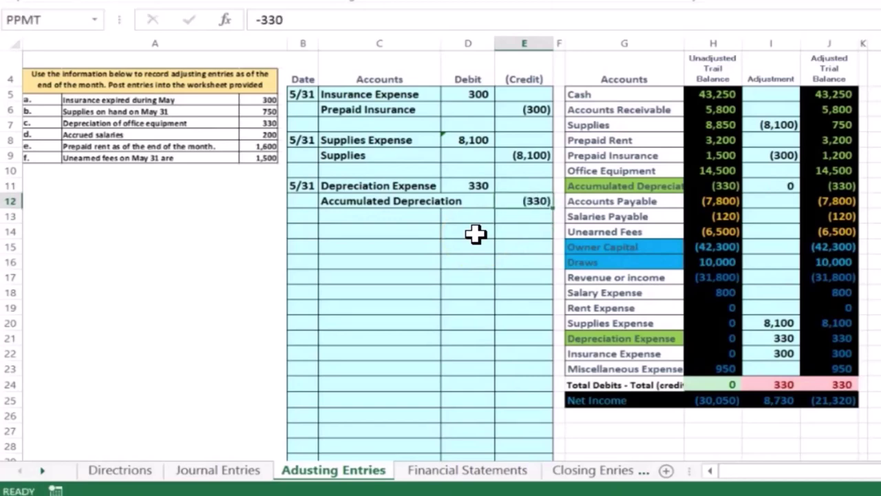
text(-330)
key(Return)
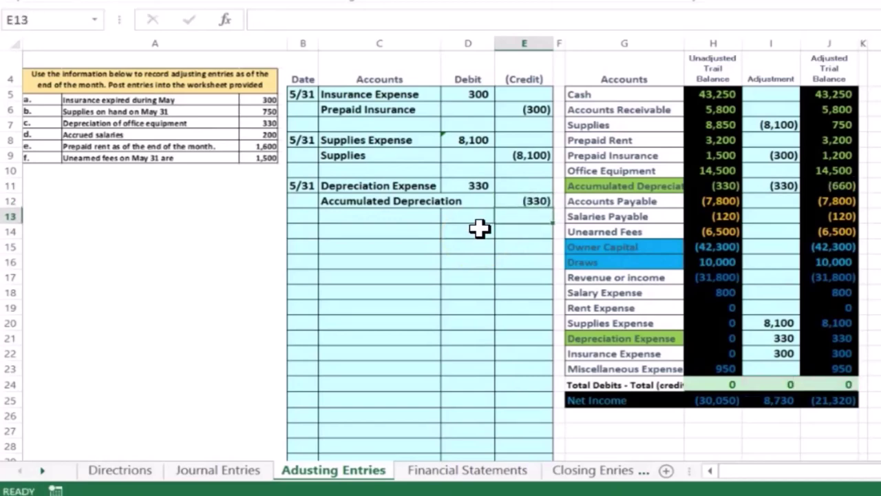
Clear the Accumulated Depreciation adjustment in cell I11 and re-enter it as =E12.
click(785, 185)
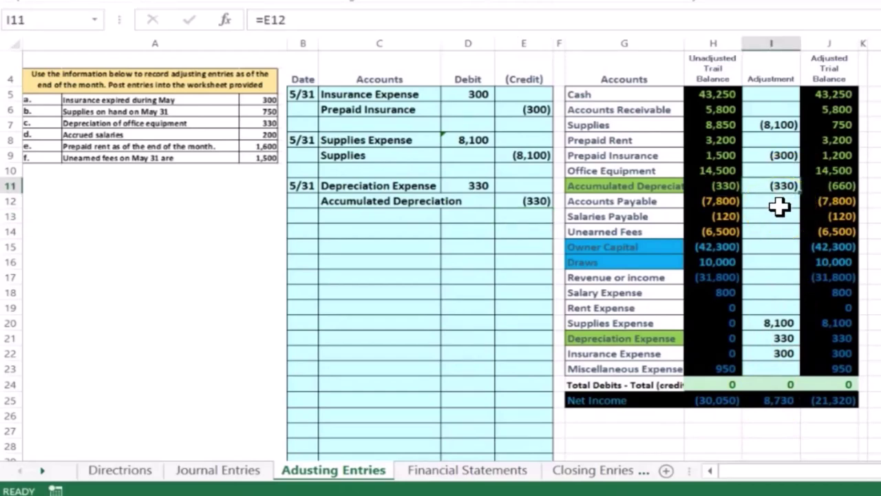
key(Delete)
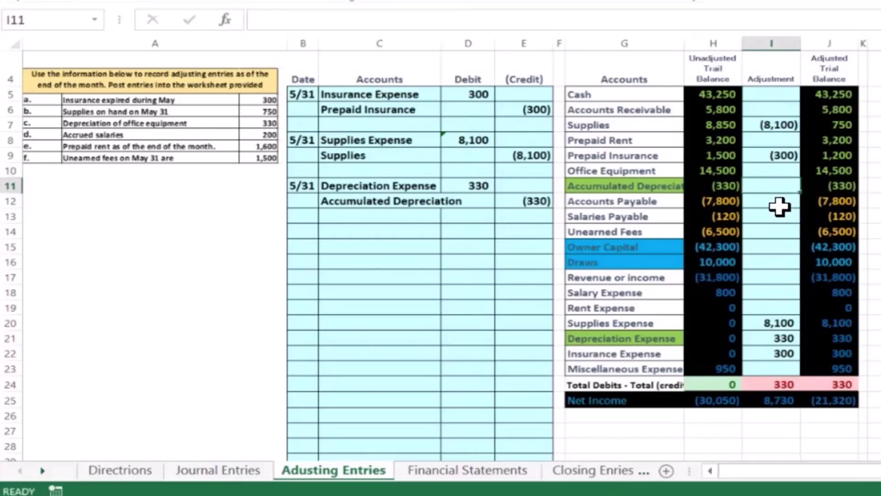
text(=)
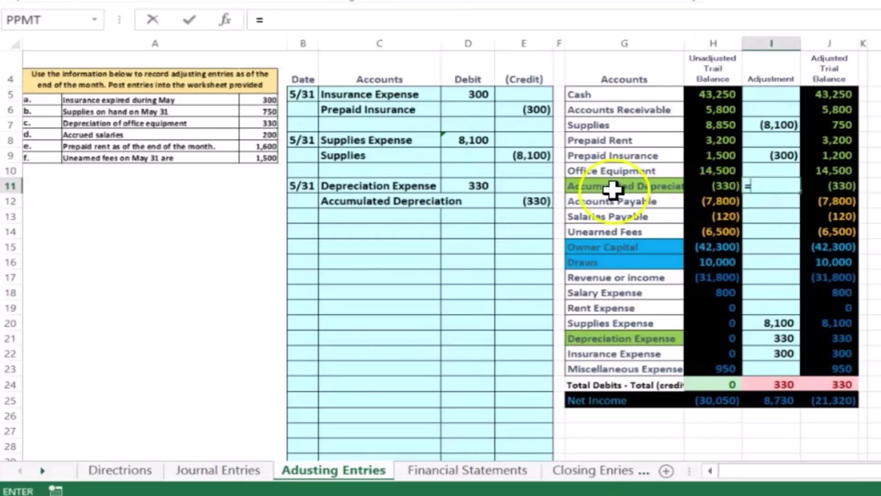
click(542, 200)
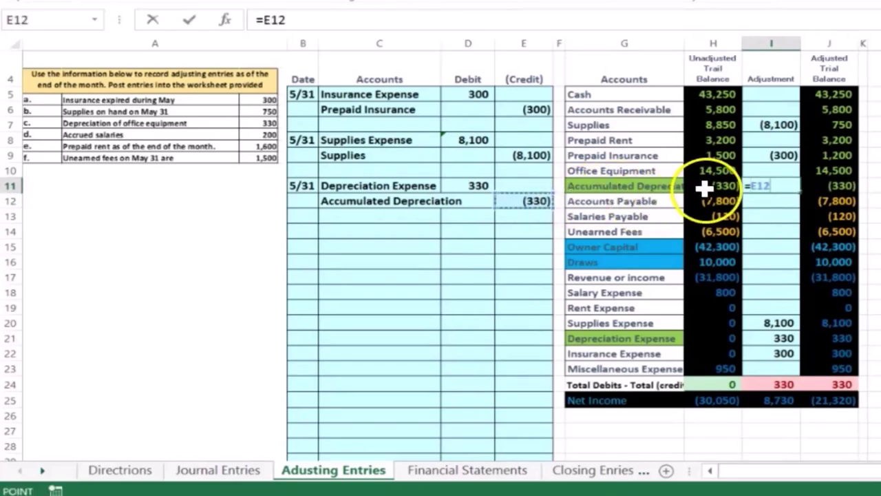
key(Return)
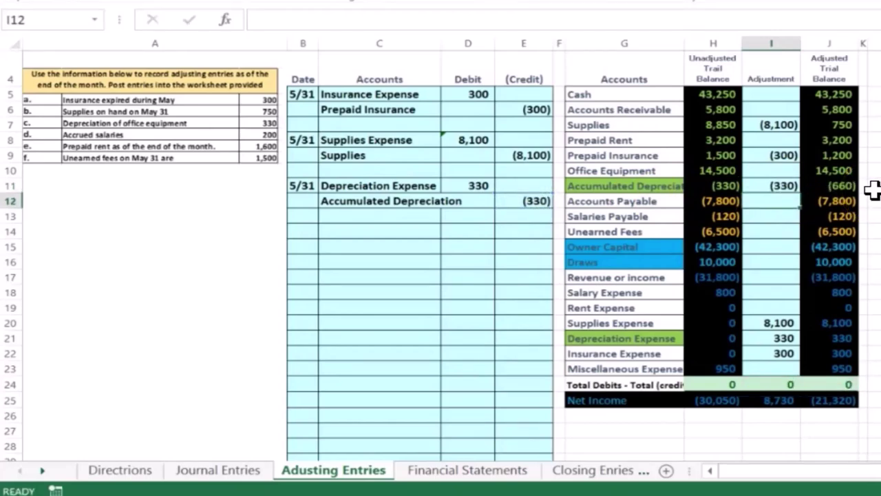
Compare Office Equipment net of accumulated depreciation before and after adjustment, using the sums of H10:H11 and J10:J11.
click(854, 186)
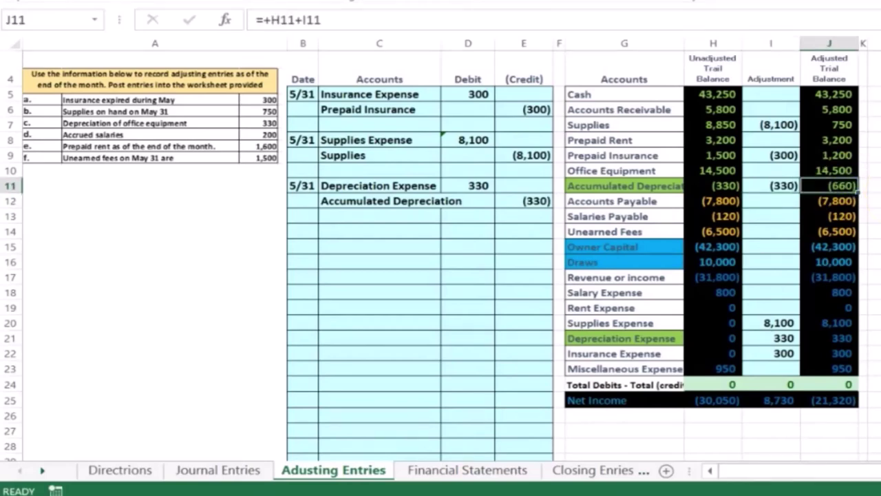
click(721, 170)
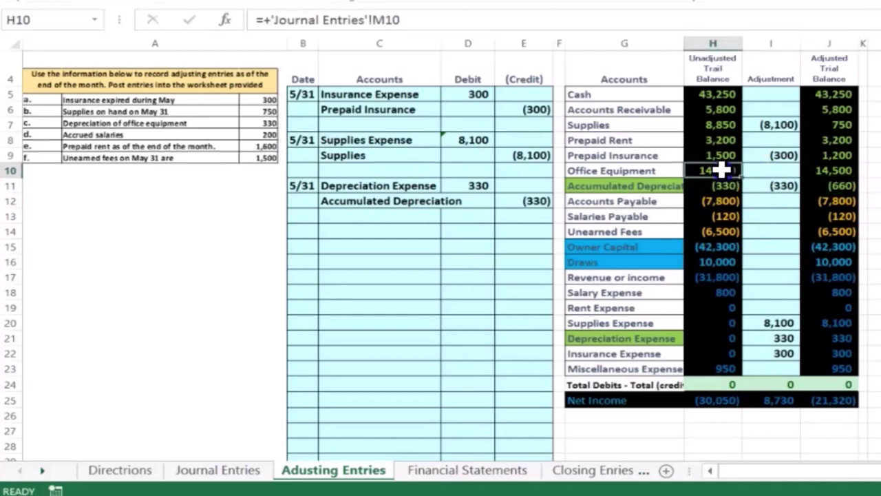
drag(721, 170, 721, 186)
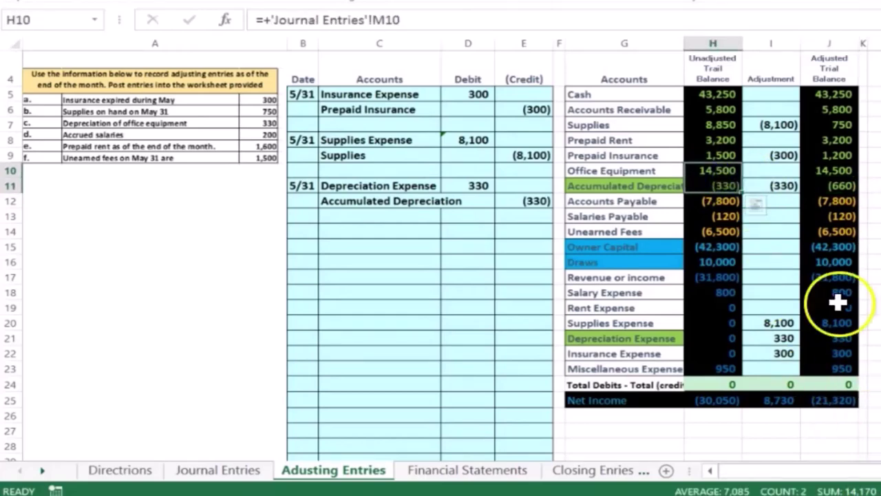
click(841, 172)
drag(841, 172, 840, 185)
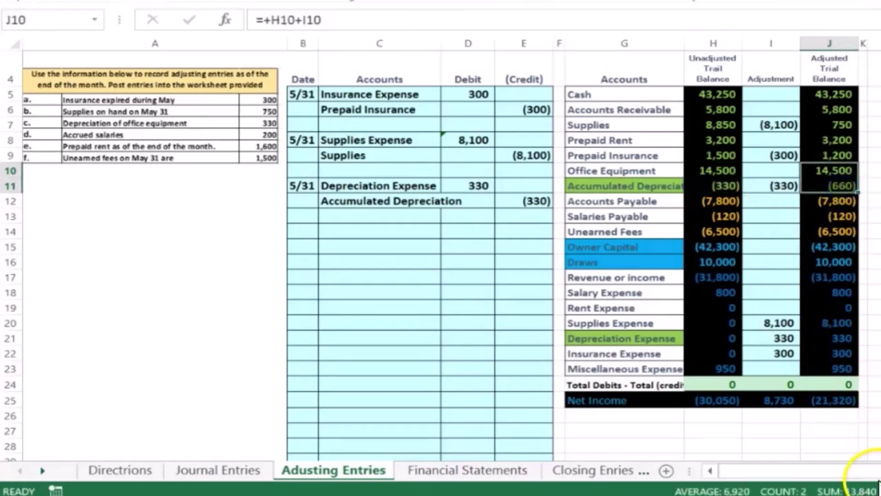
Enter the date 5/31 in cell B14 for a new adjusting entry.
click(314, 232)
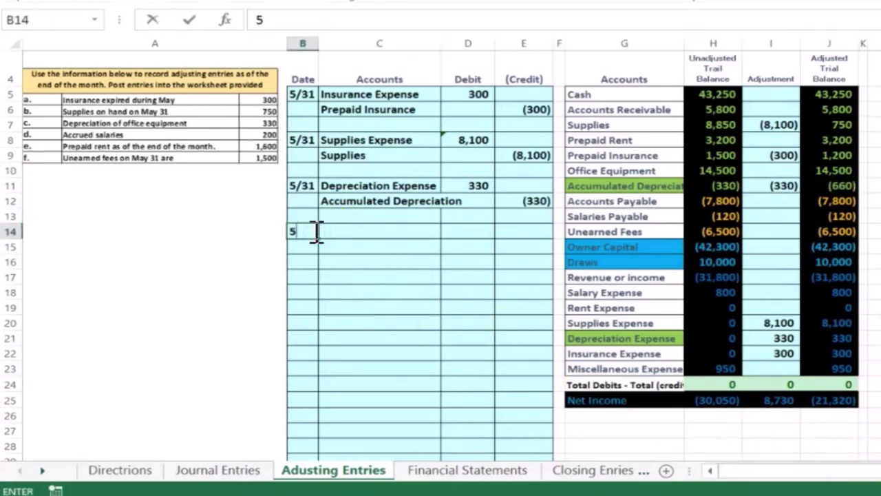
key(Return)
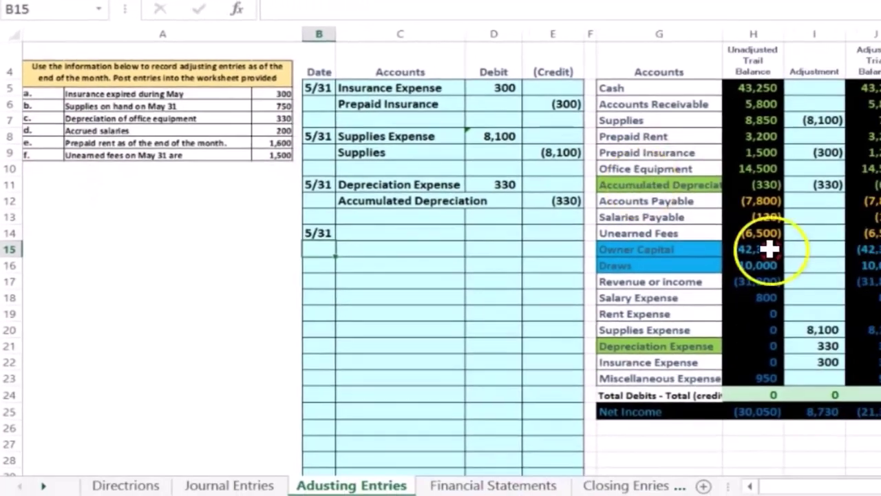
Remove the green fill from the Accumulated Depreciation and Depreciation Expense account names in cells G11 and G21.
right_click(641, 184)
click(733, 104)
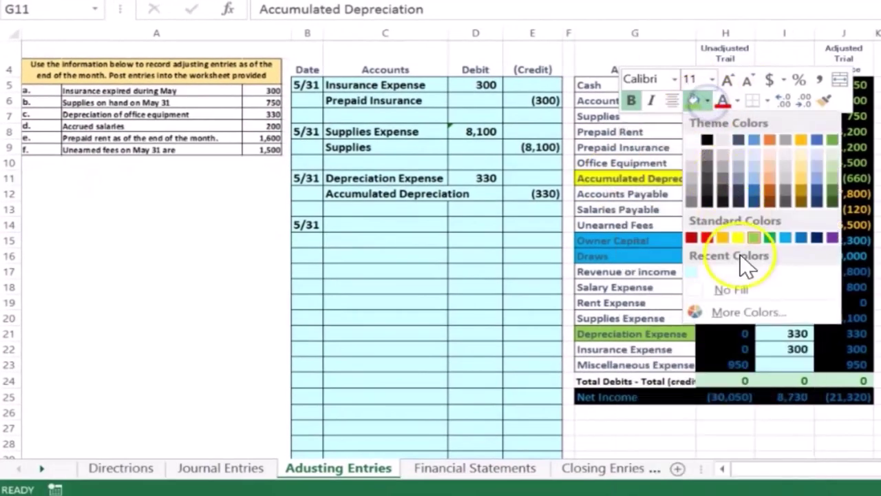
click(723, 289)
right_click(648, 334)
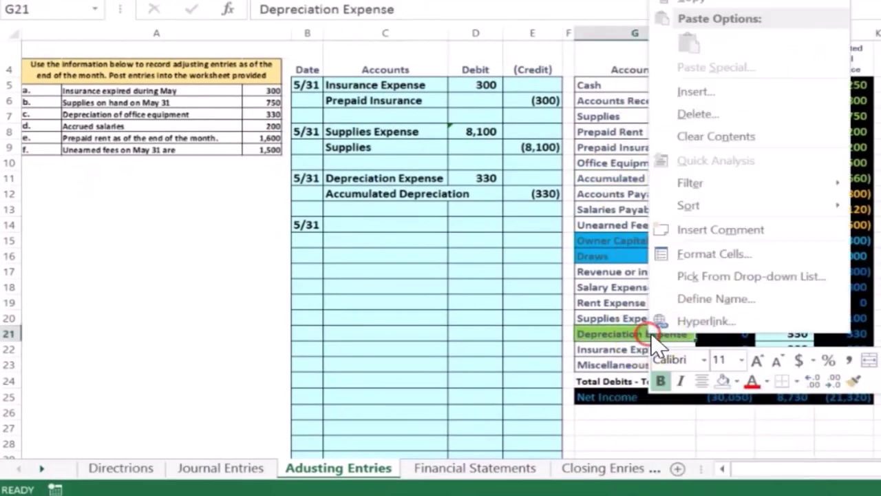
click(723, 380)
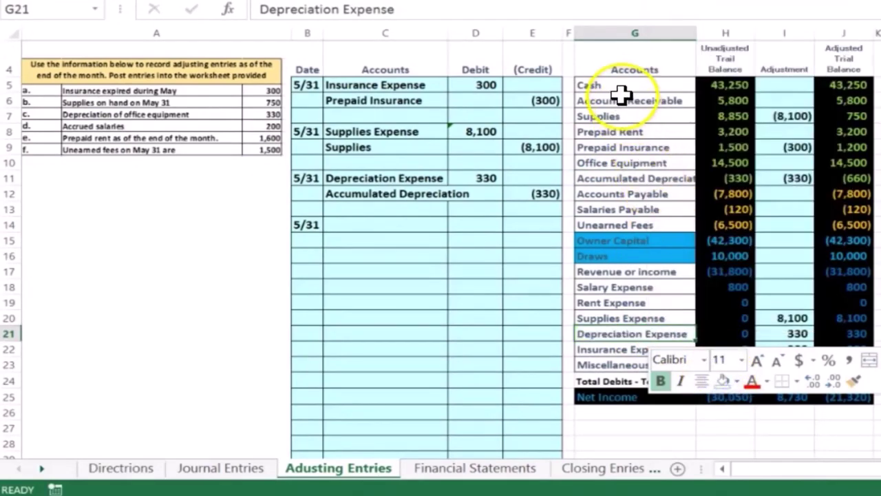
Look through the balance sheet accounts and highlight Salaries Payable in cell G13 with a light green fill.
drag(620, 84, 631, 222)
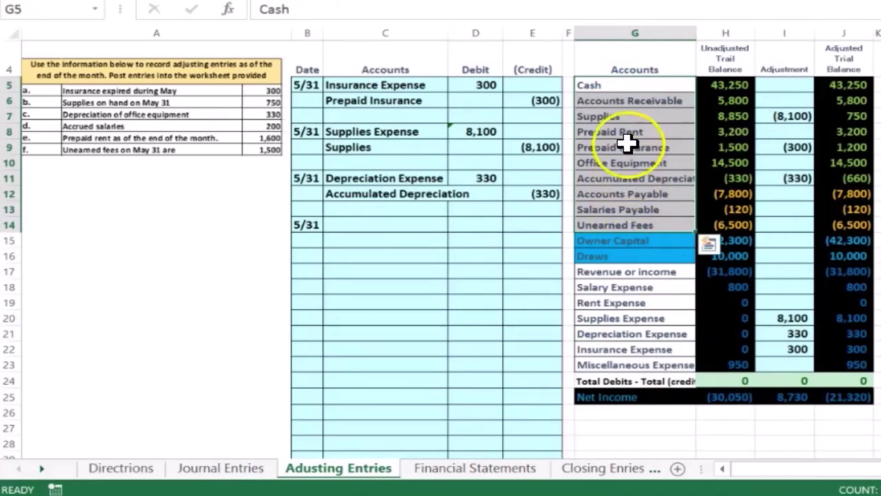
click(640, 208)
right_click(641, 208)
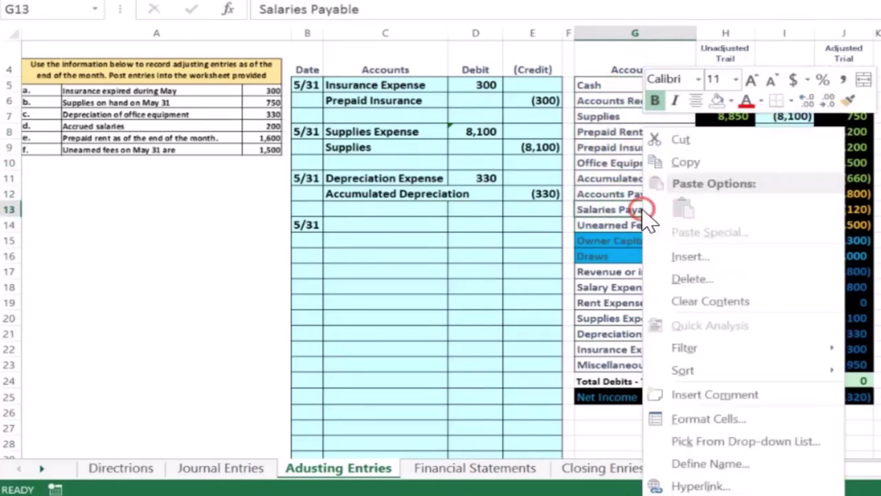
click(729, 101)
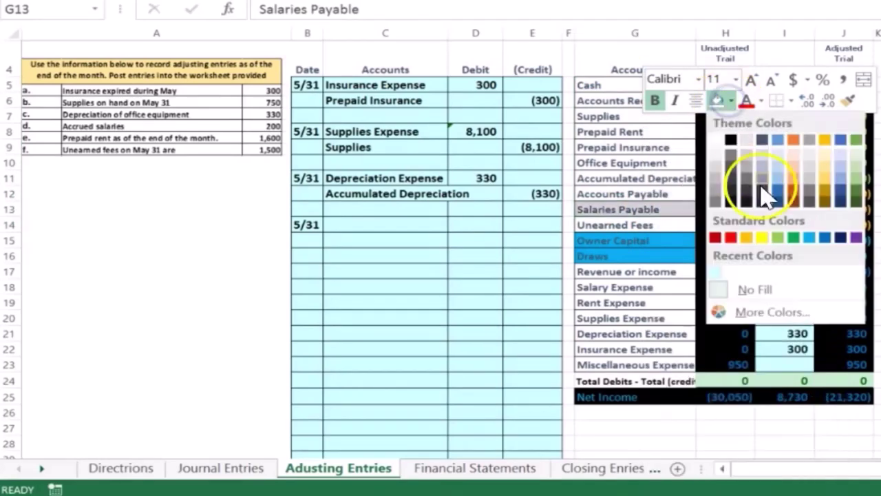
click(773, 238)
Look through the income statement accounts and highlight Salary Expense in cell G18 with the same light green fill.
drag(643, 272, 640, 357)
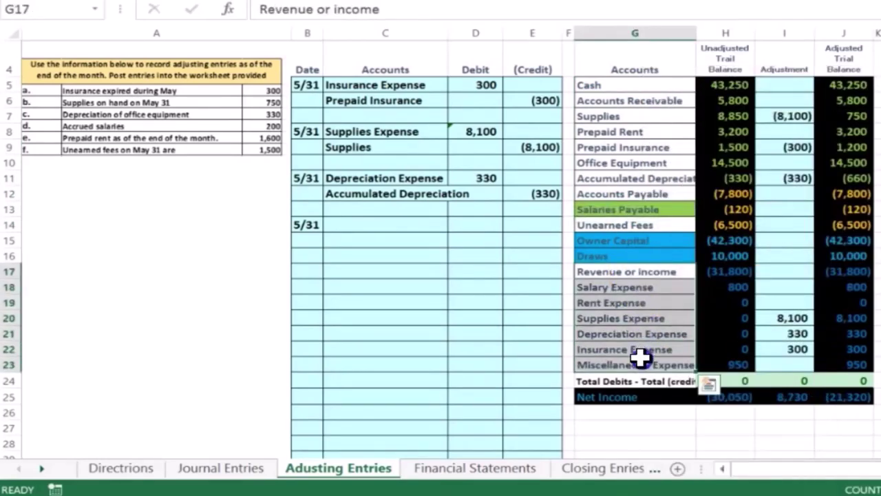
click(635, 287)
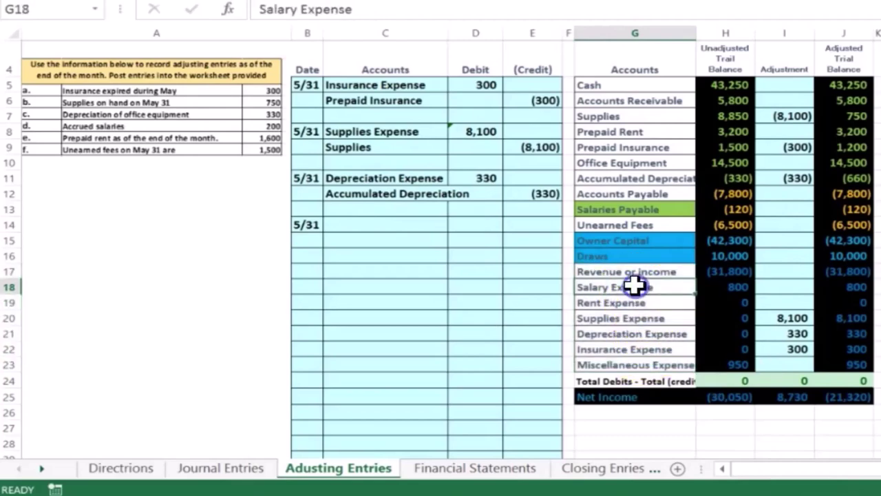
right_click(689, 290)
click(713, 336)
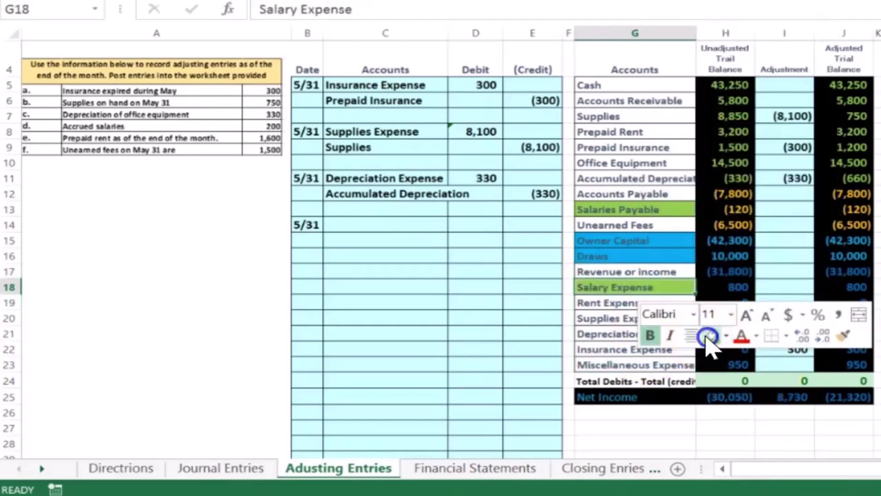
Copy the Salary Expense account name from G18 and paste it as values into C14 of the new entry.
click(525, 289)
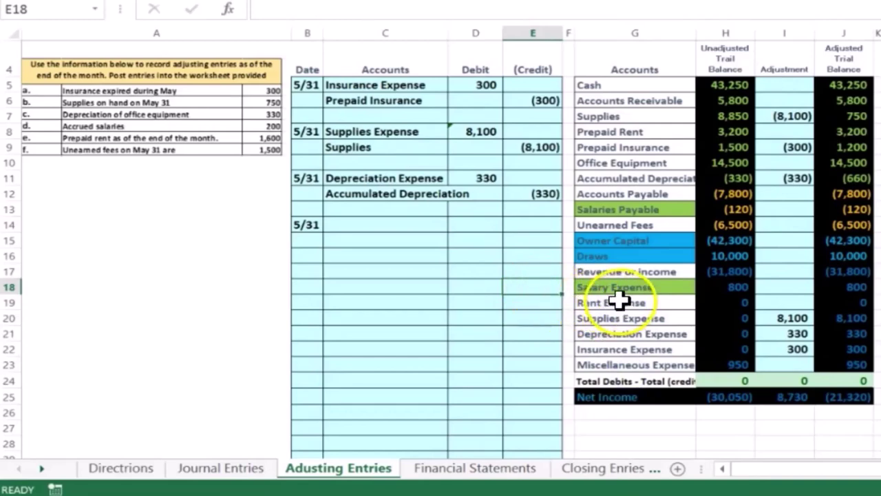
drag(605, 287, 835, 356)
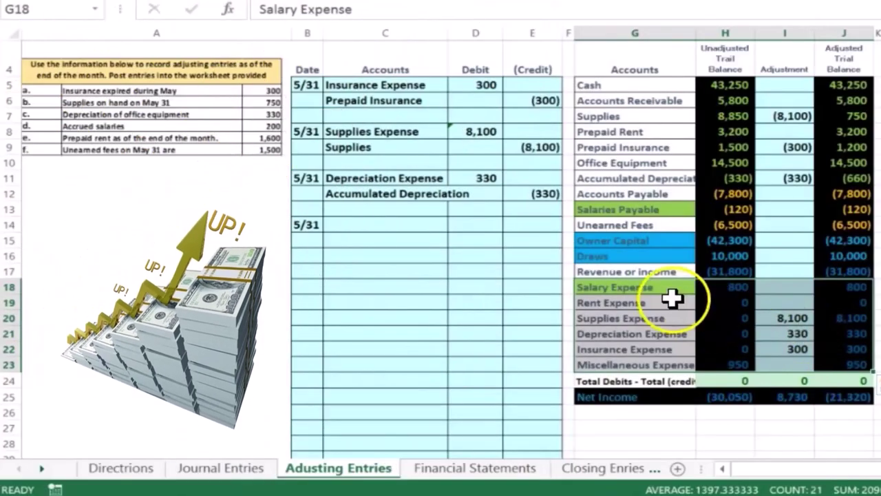
click(614, 285)
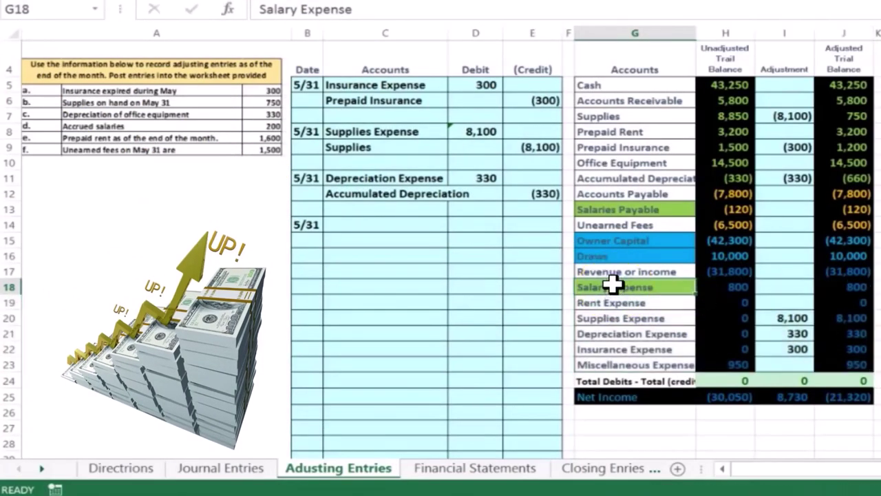
right_click(613, 285)
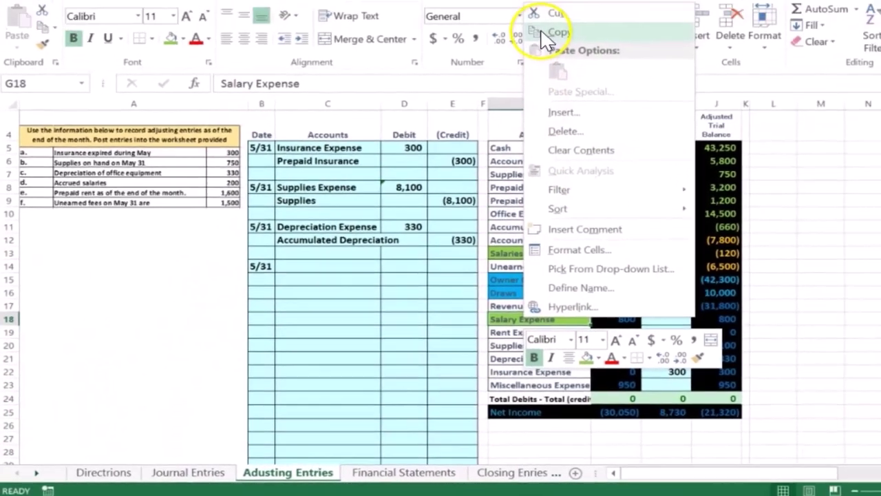
click(543, 32)
click(298, 267)
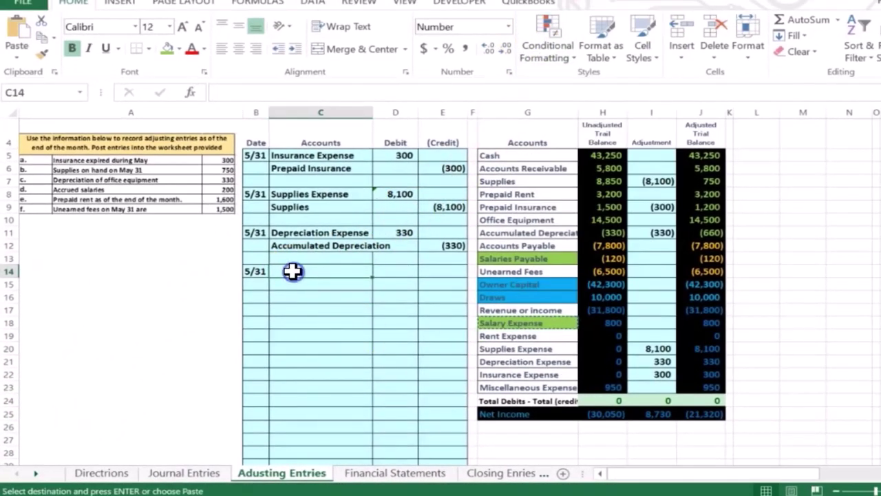
right_click(293, 271)
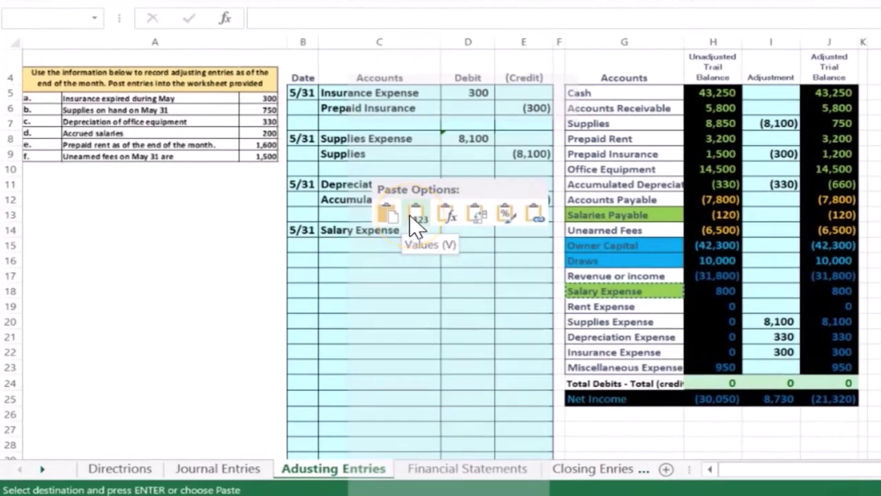
click(415, 224)
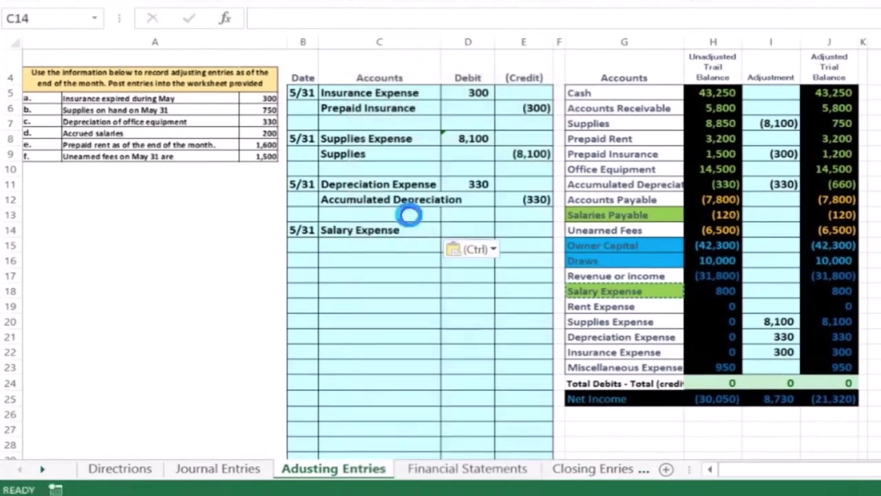
Copy the Salaries Payable account name from G13 and paste it as values into C15.
click(360, 249)
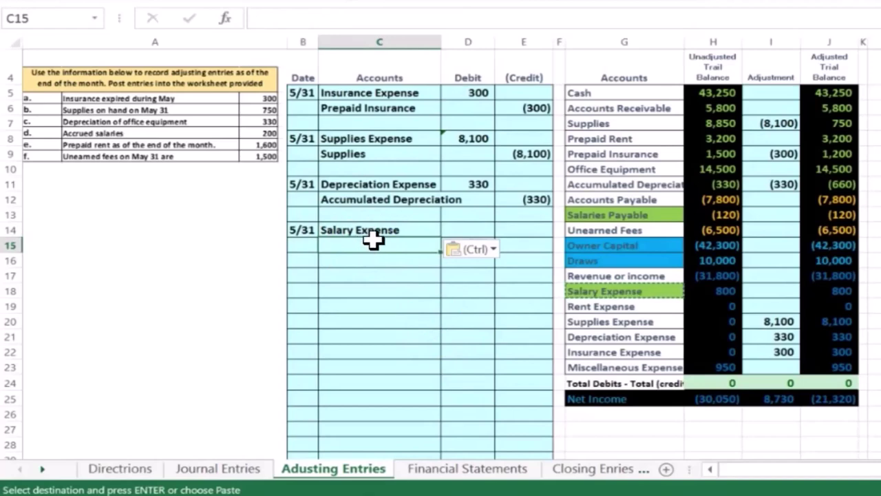
click(591, 216)
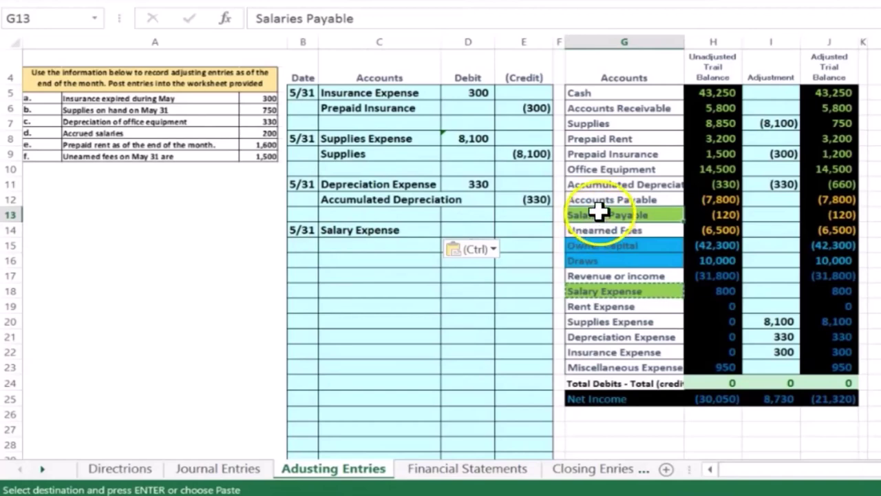
right_click(600, 215)
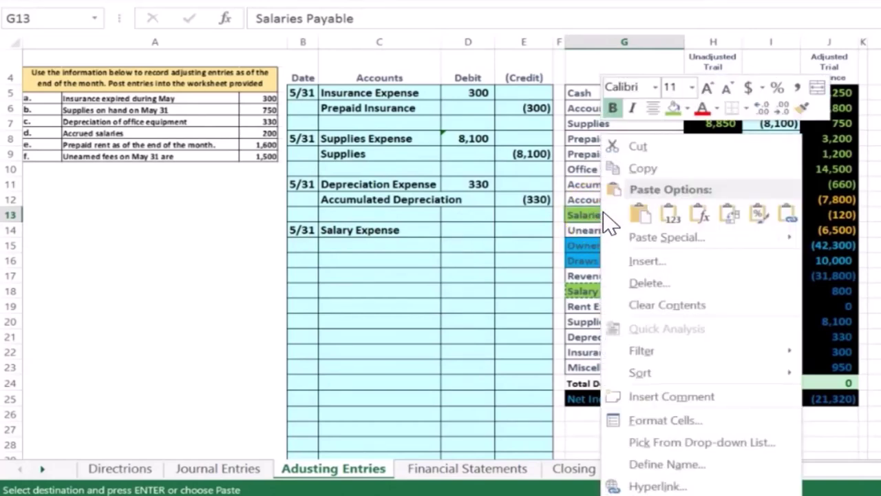
click(754, 219)
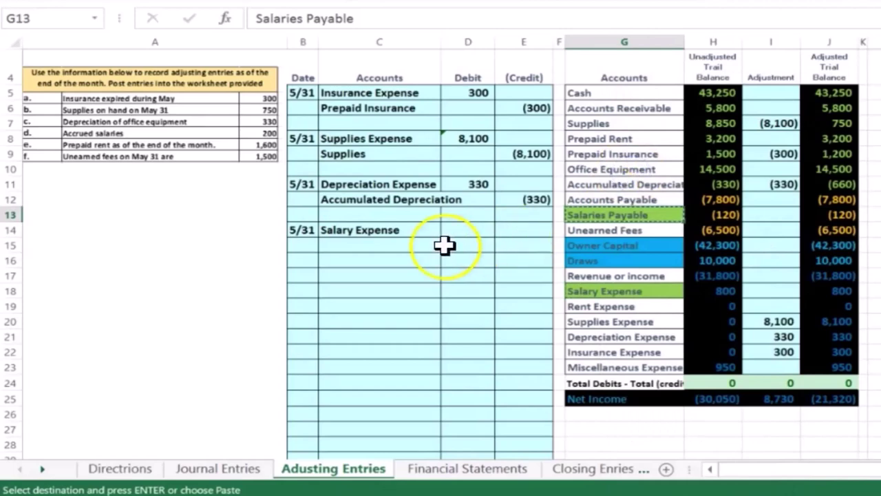
click(384, 245)
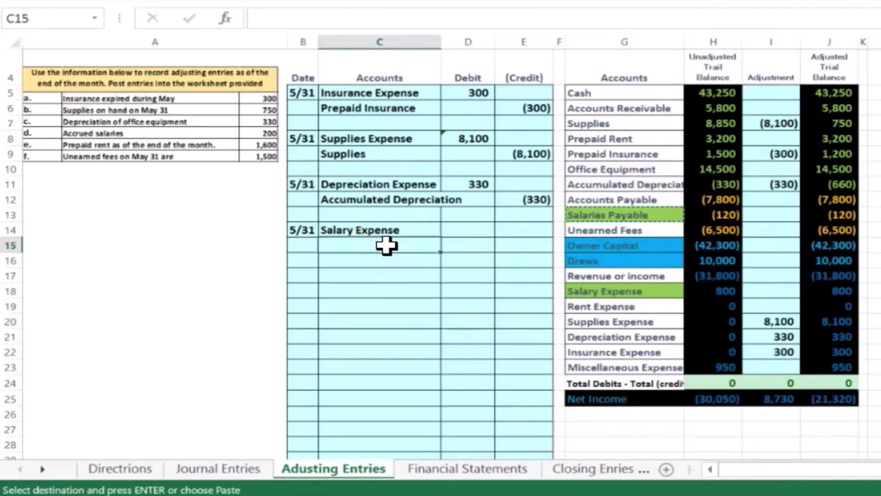
right_click(386, 246)
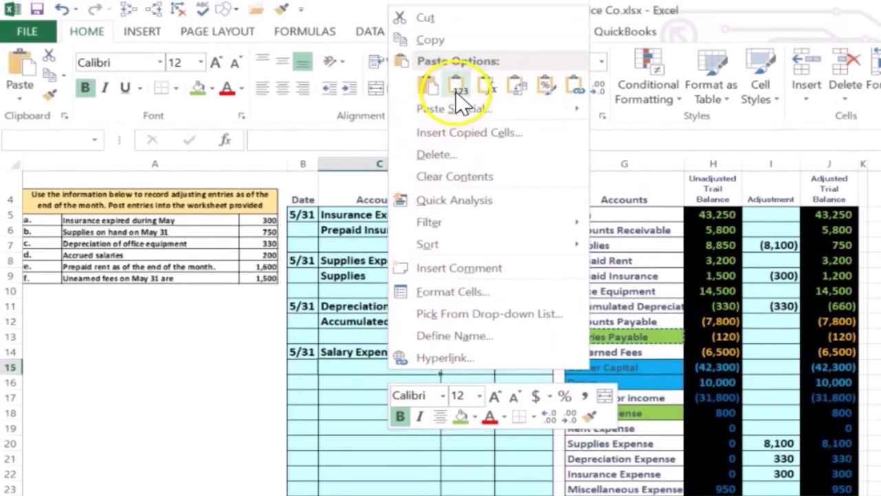
click(456, 90)
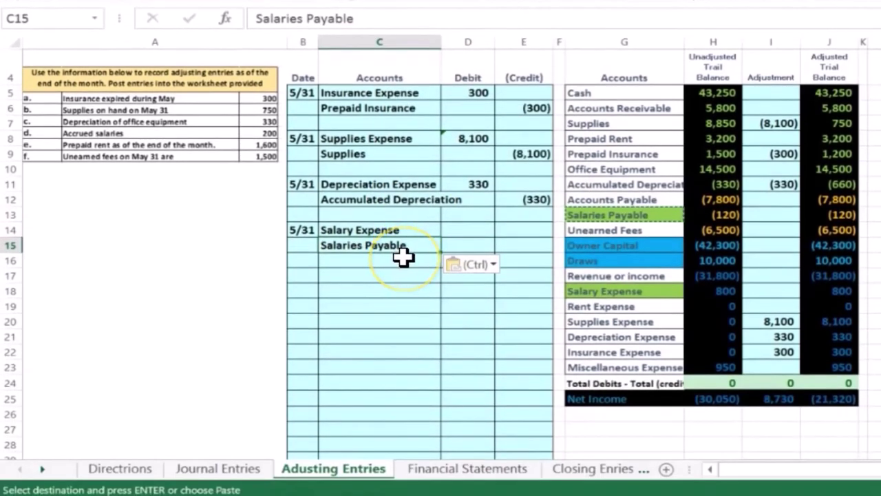
Examine the Salaries Payable balances in row 13 and subtract 120 from 200 in Calculator to work out the required adjustment.
click(448, 241)
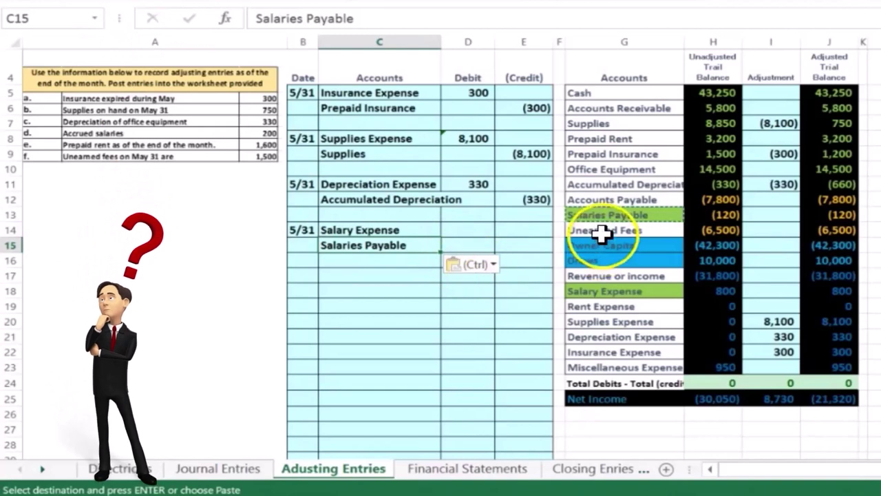
drag(590, 215, 824, 214)
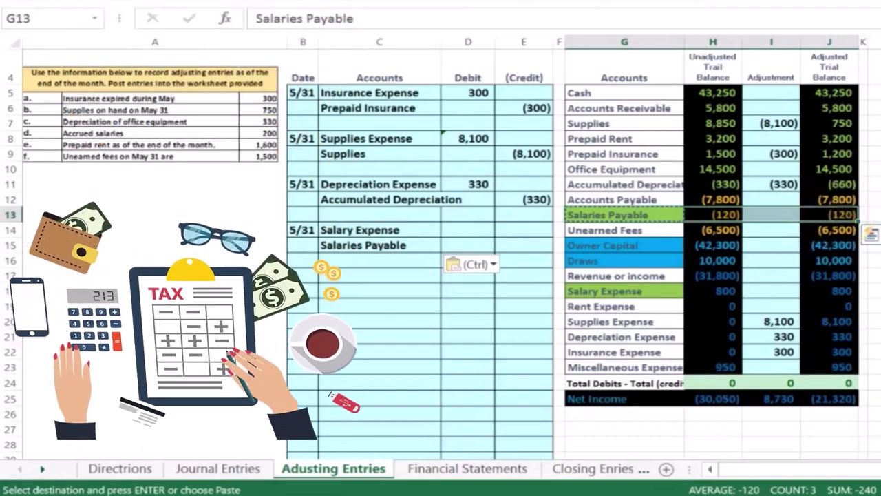
click(829, 215)
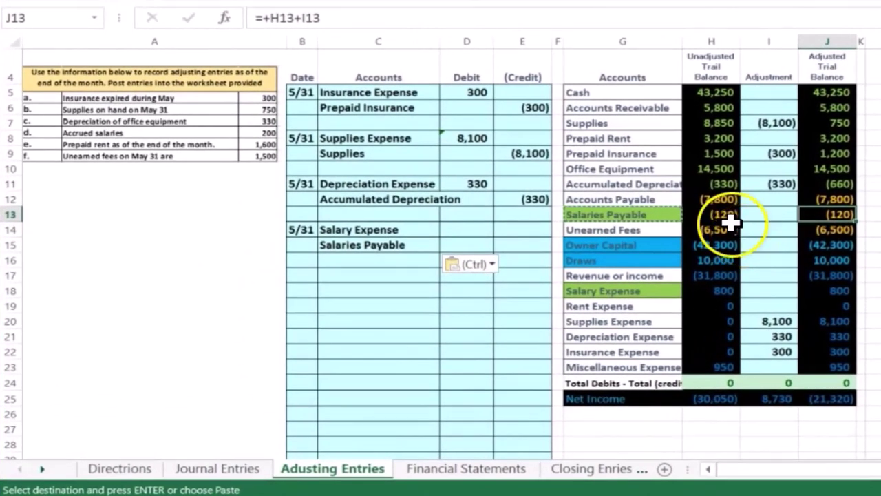
click(36, 474)
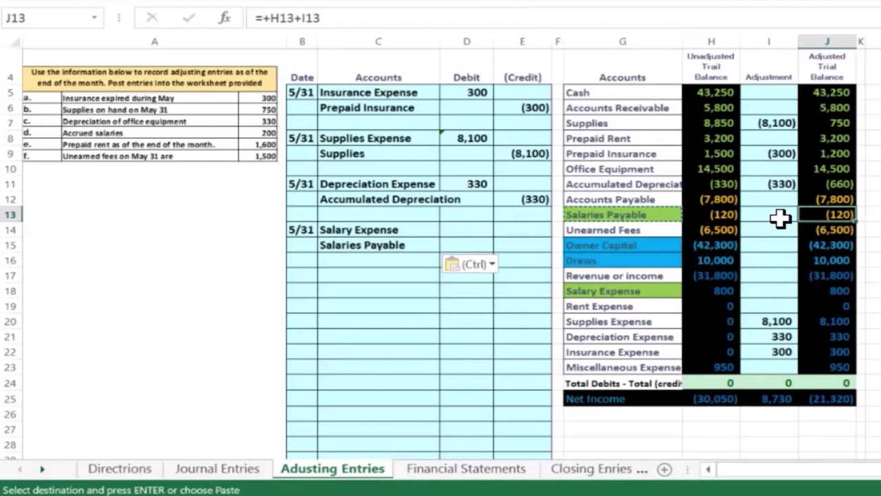
key(alt+Tab)
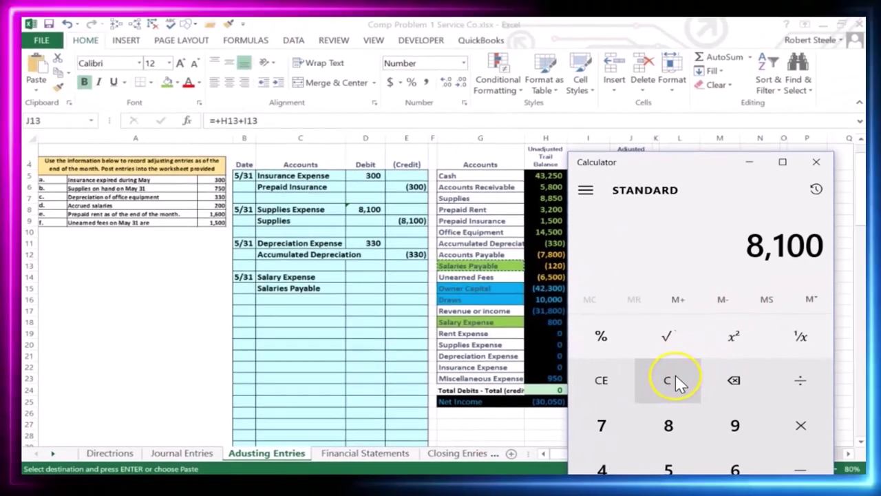
click(675, 380)
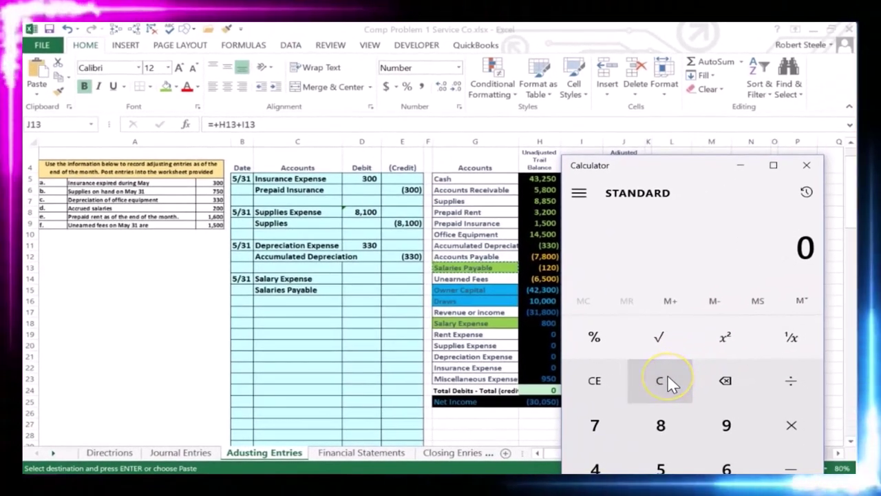
text(200)
key(minus)
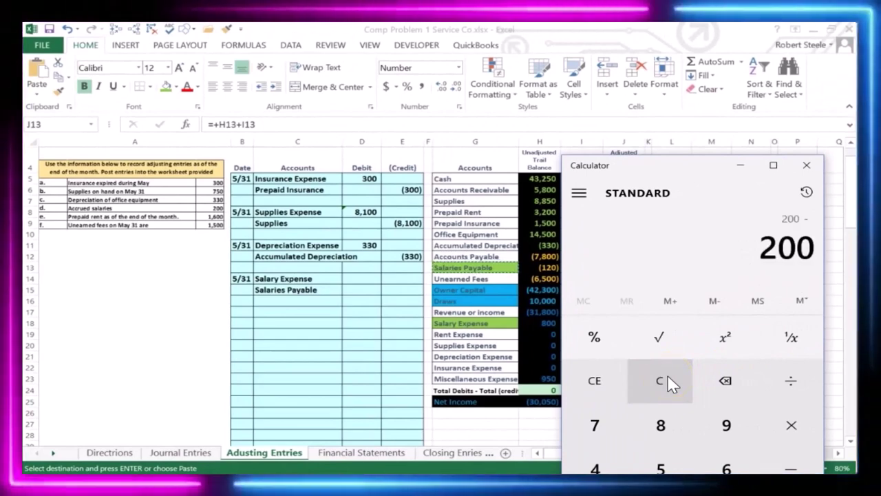
text(120)
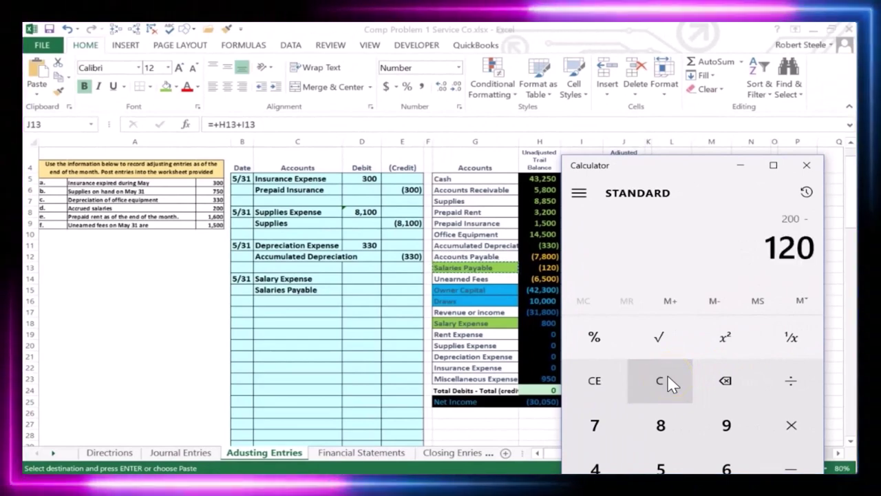
key(Return)
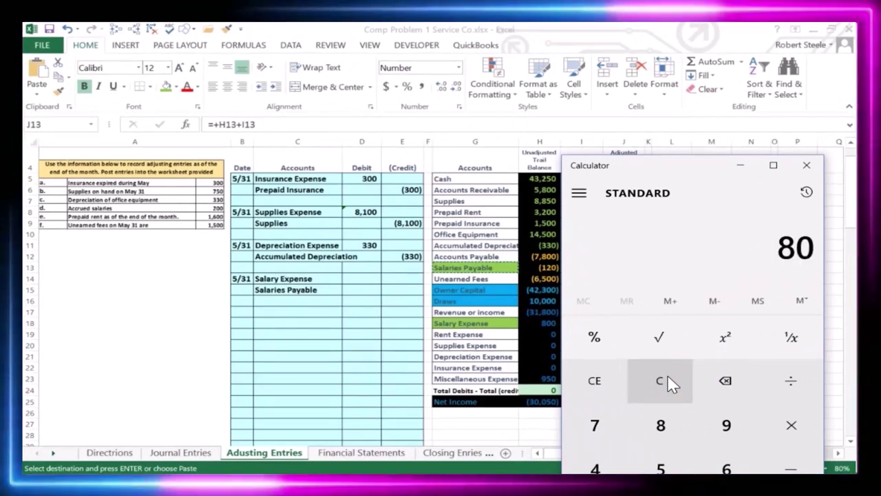
Back in Excel, enter 80 as the Salary Expense debit in D14 and -80 as the Salaries Payable credit in E15.
click(369, 310)
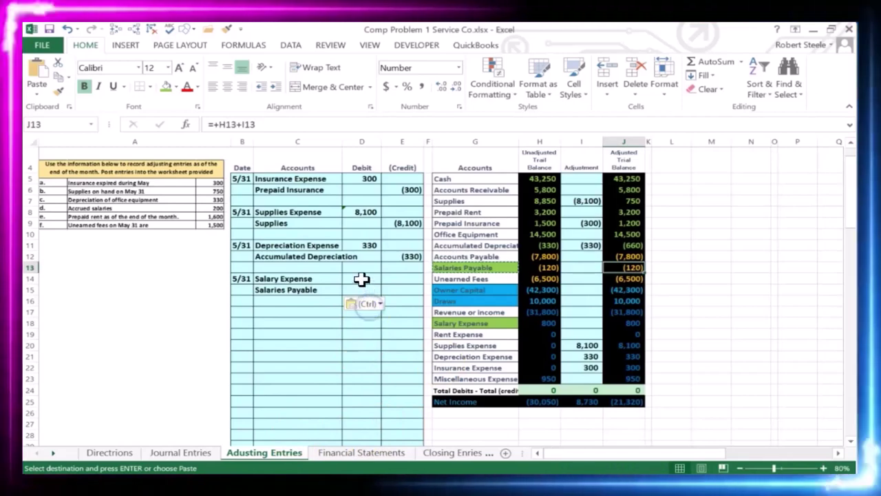
click(363, 280)
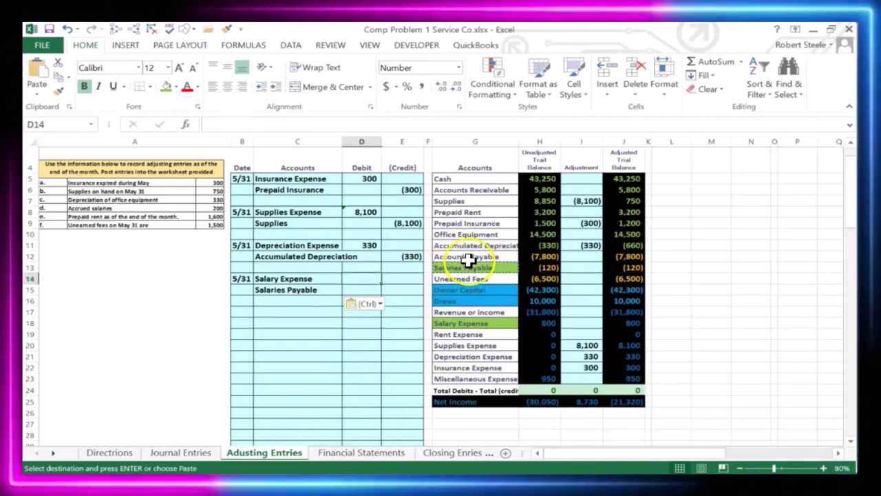
text(80)
key(Return)
key(Right)
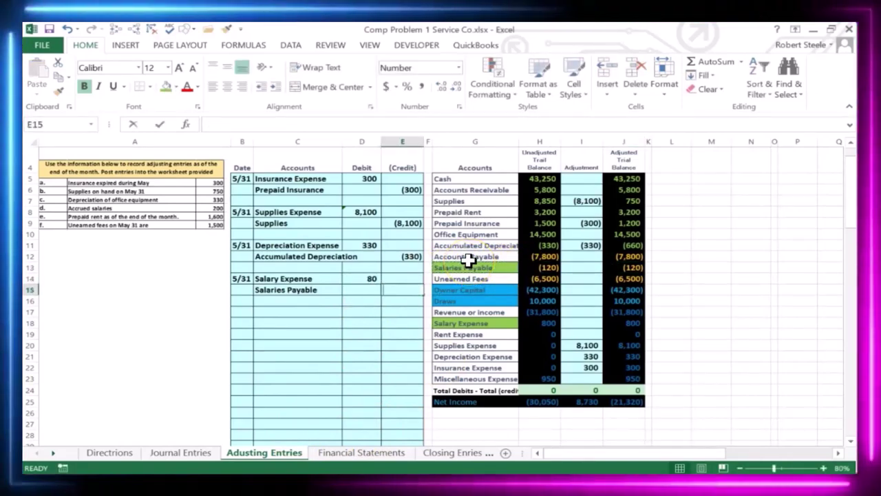
text(-8)
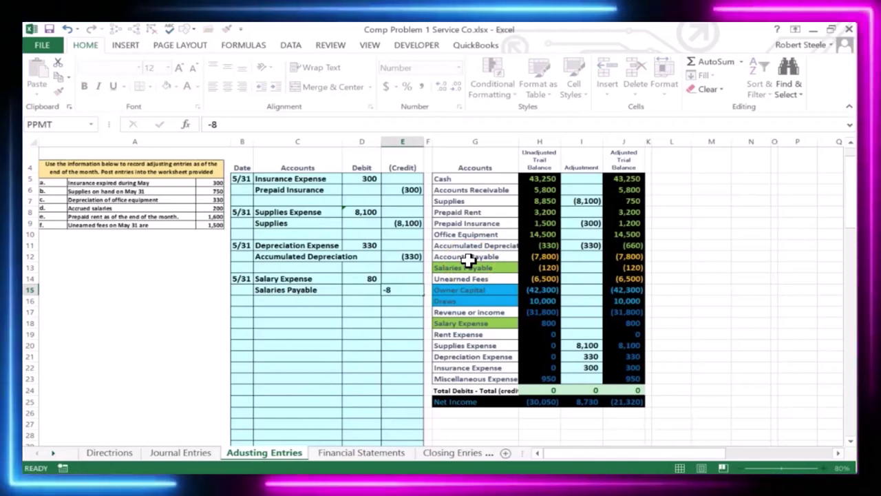
key(Return)
key(Up)
text(-80)
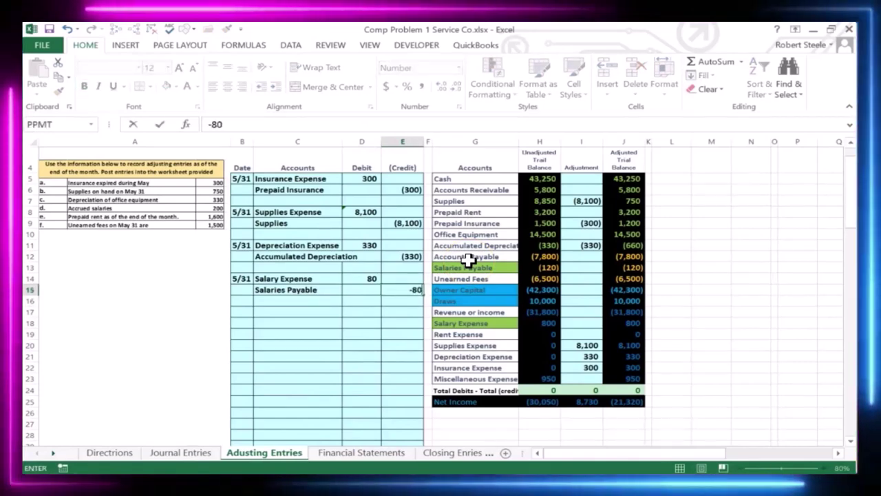
key(Return)
Post the Salary Expense debit to the Adjustment column by entering the formula =D14 in I18.
click(632, 268)
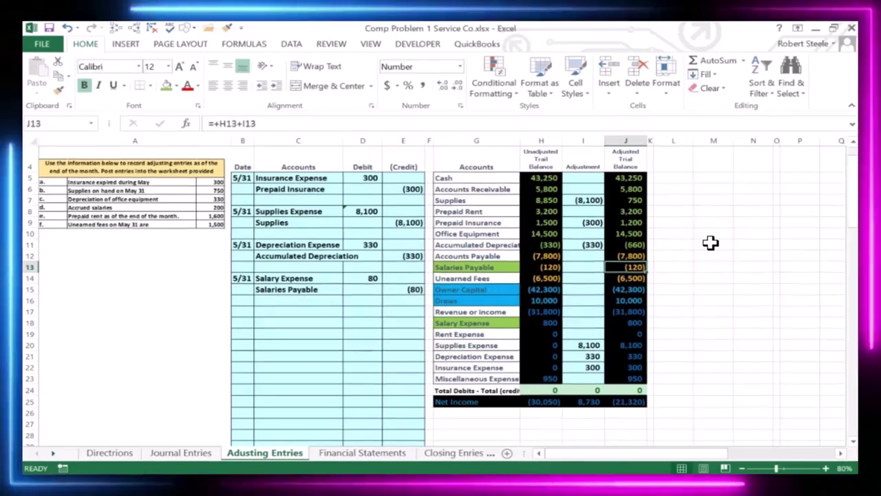
key(Down)
key(Down)
key(Down)
key(Down)
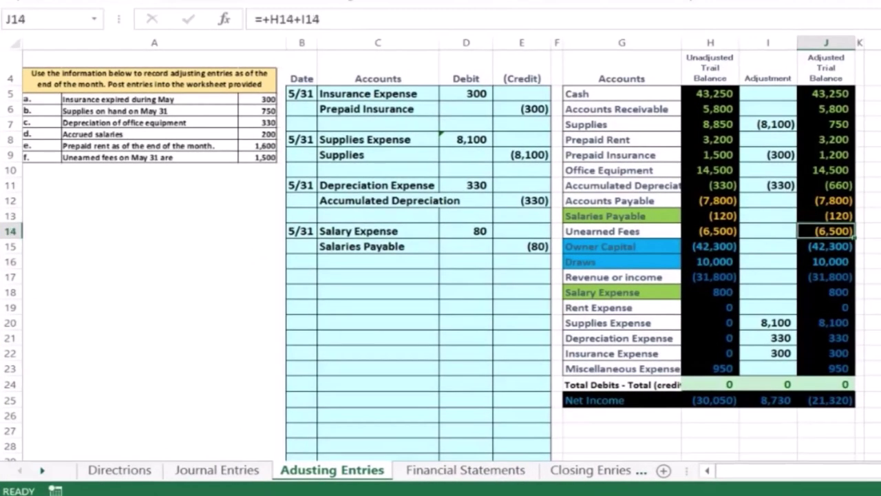
key(Left)
key(Down)
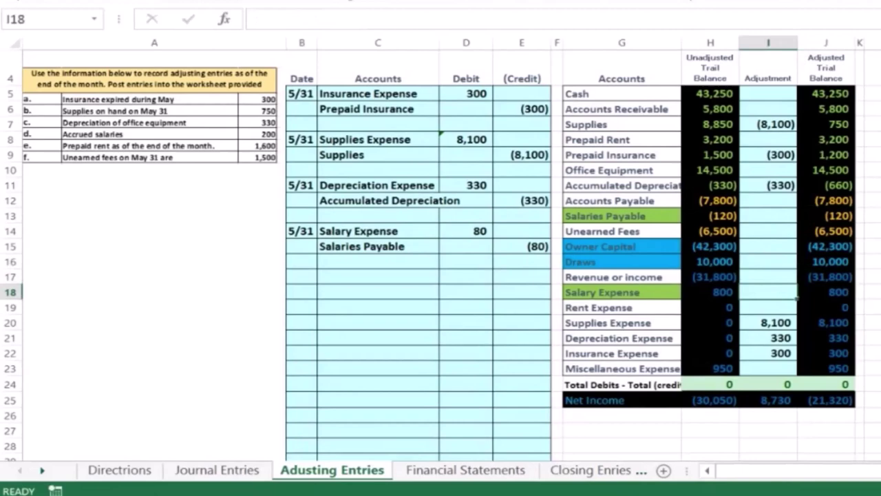
text(=)
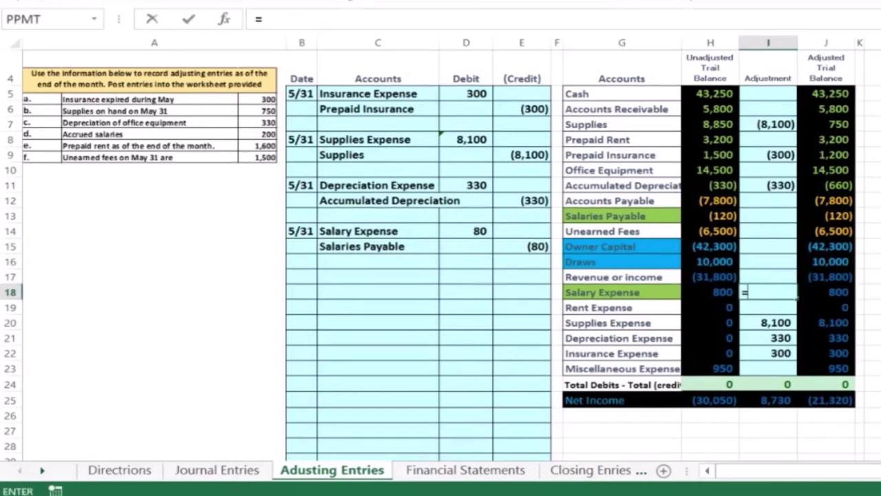
click(473, 231)
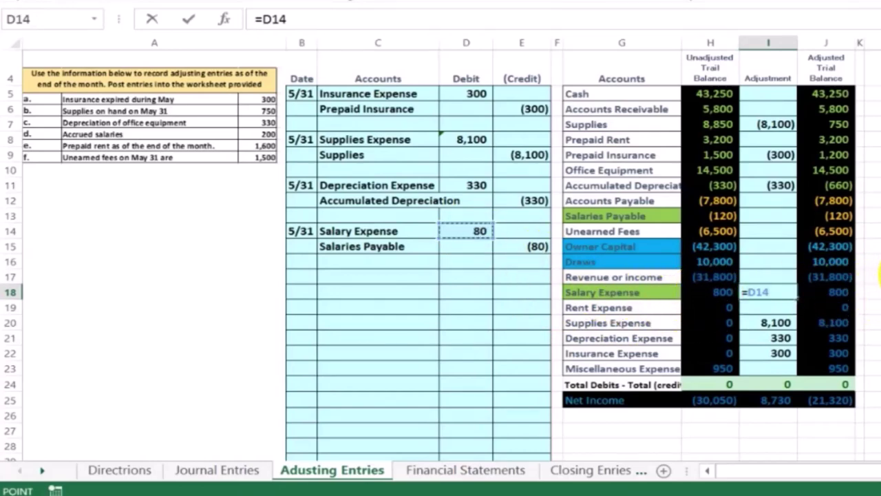
key(Return)
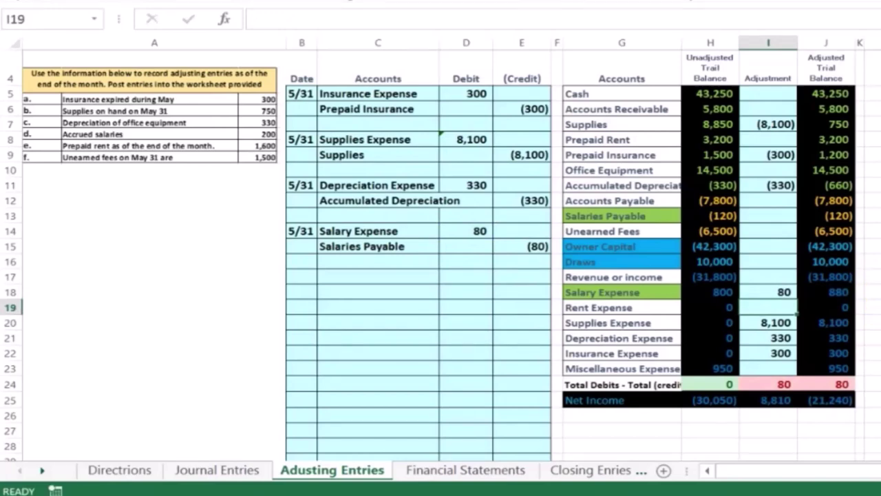
Post the Salaries Payable credit to the Adjustment column by entering =E15 in I13, then check the adjusted balance in J13.
click(791, 217)
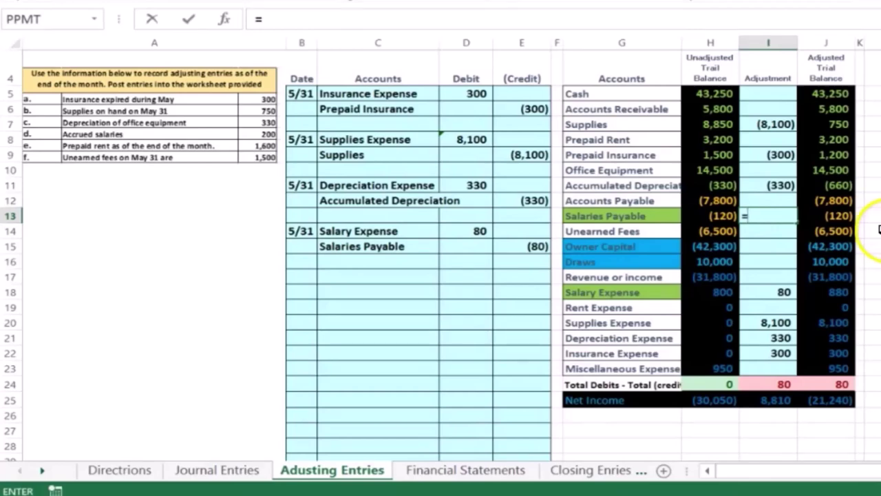
text(=)
click(524, 246)
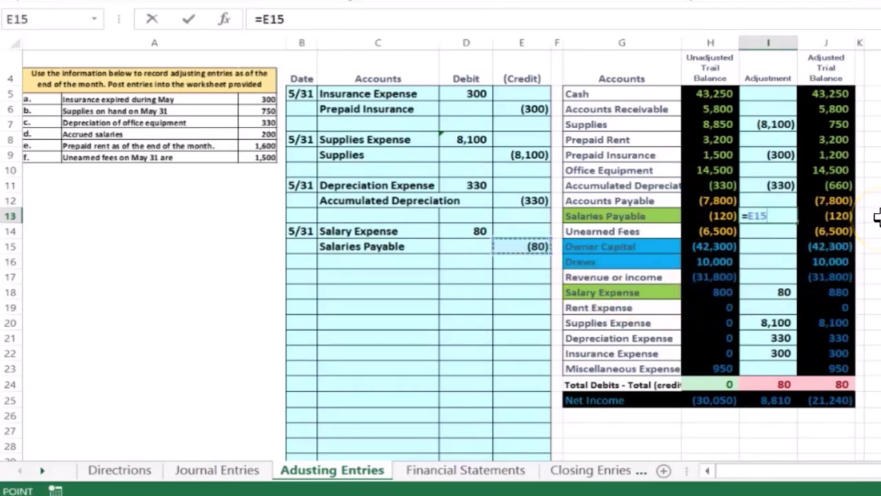
key(Return)
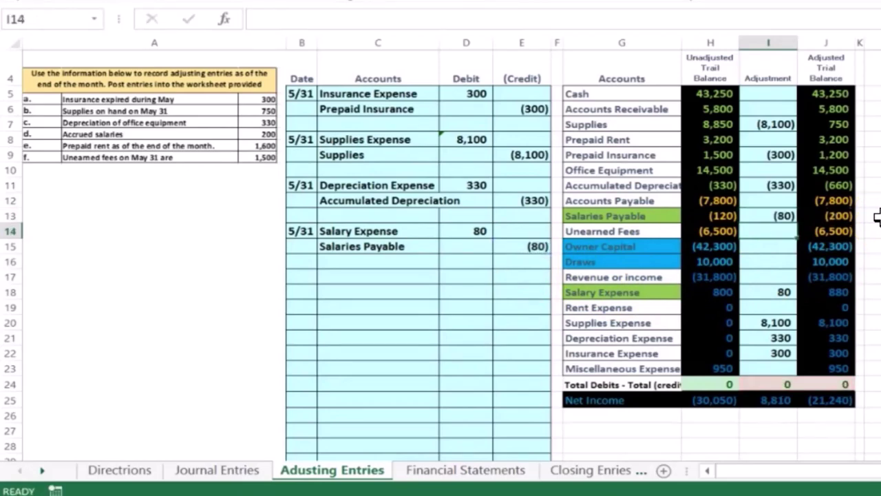
click(826, 230)
click(827, 216)
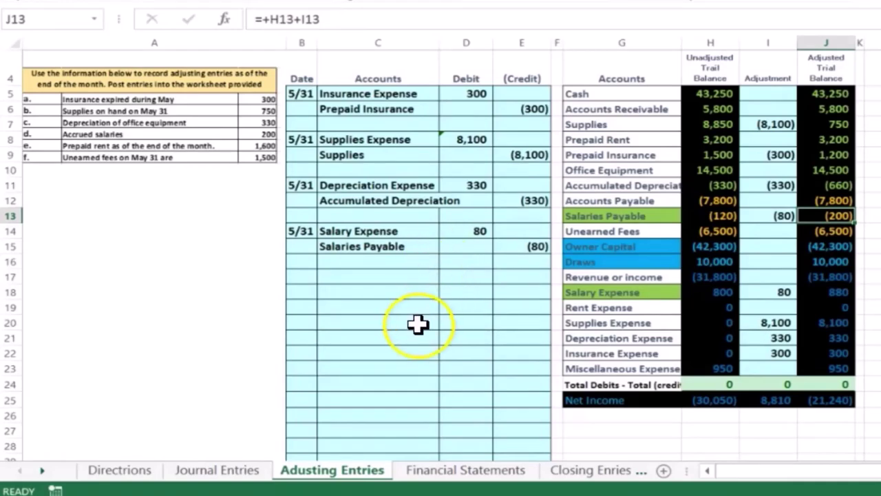
Start the prepaid rent adjusting entry by entering the date 5/31 in B17.
click(302, 275)
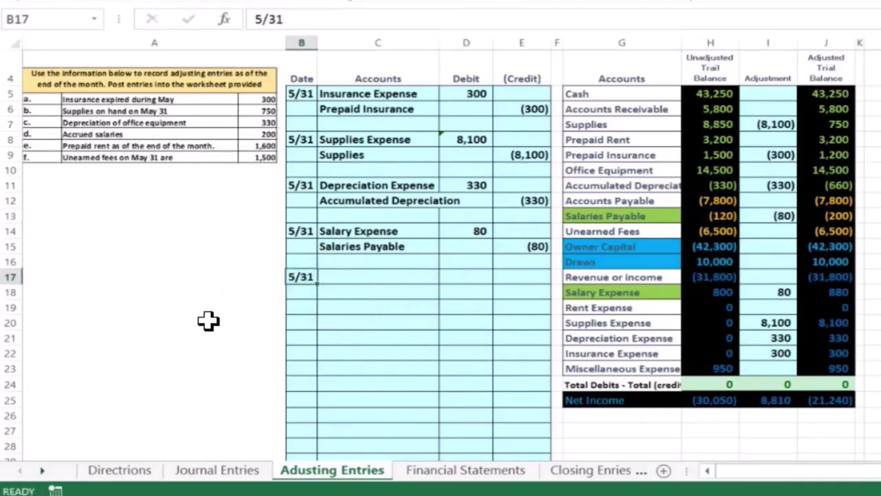
key(Return)
key(Up)
key(Right)
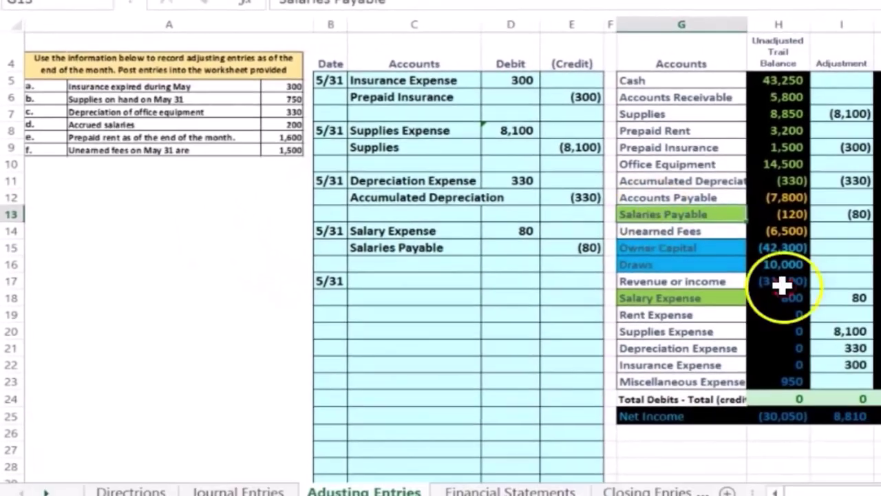
Remove the green fill from the Salaries Payable and Salary Expense account names in G13 and G18.
right_click(623, 204)
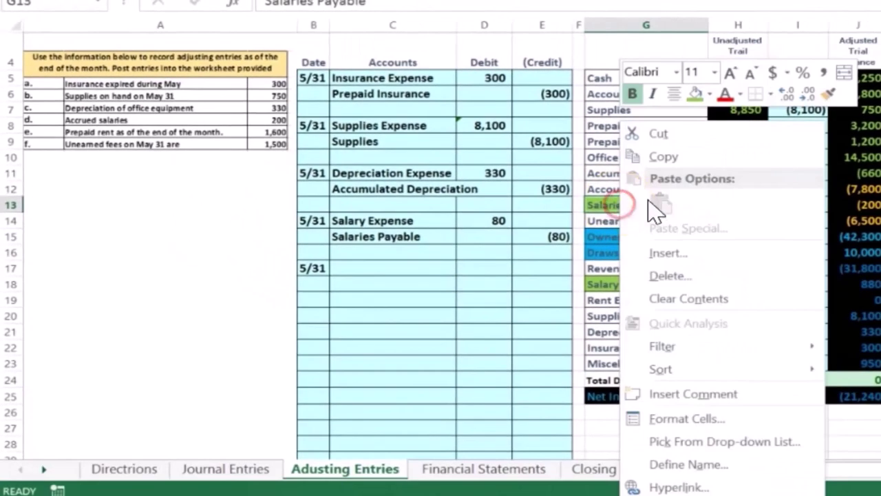
click(701, 95)
click(709, 95)
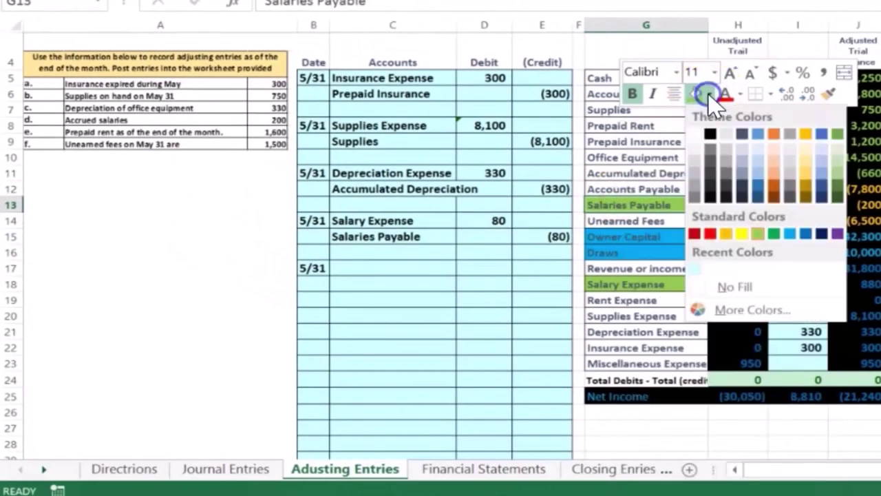
click(730, 282)
click(665, 284)
right_click(668, 283)
click(742, 329)
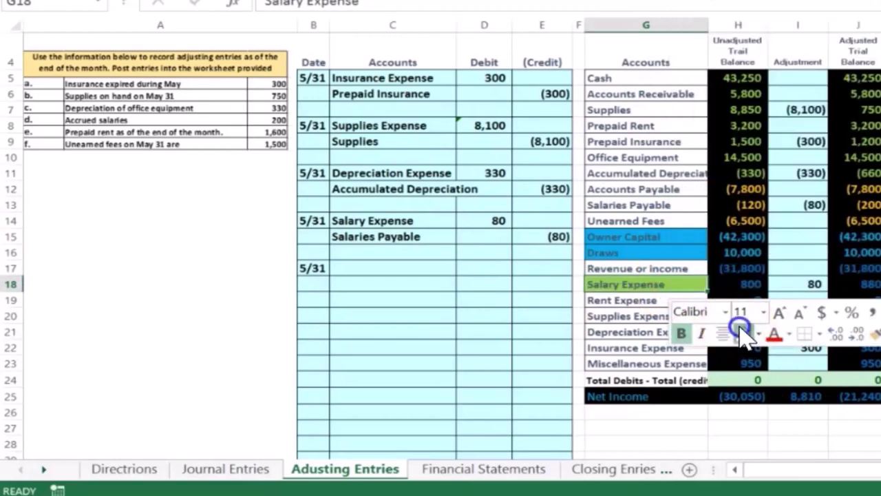
click(615, 289)
Highlight the Prepaid Rent account name in G8 with light green fill.
drag(610, 78, 638, 215)
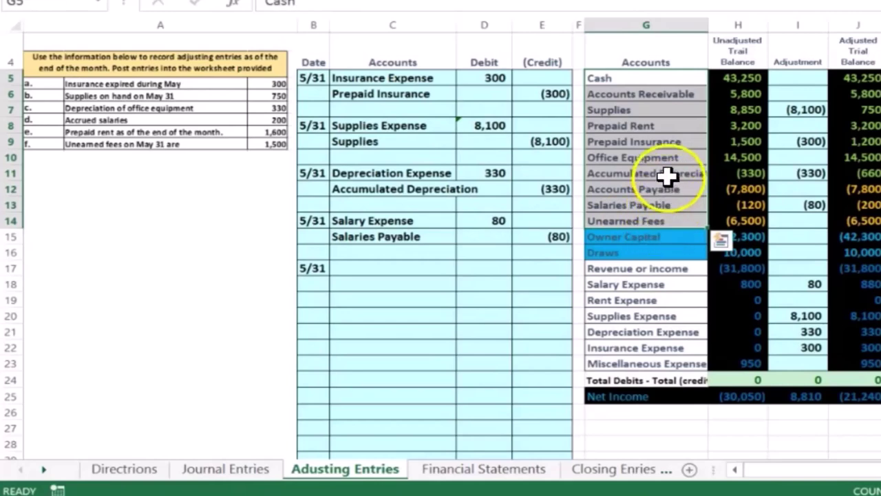
click(675, 124)
right_click(679, 123)
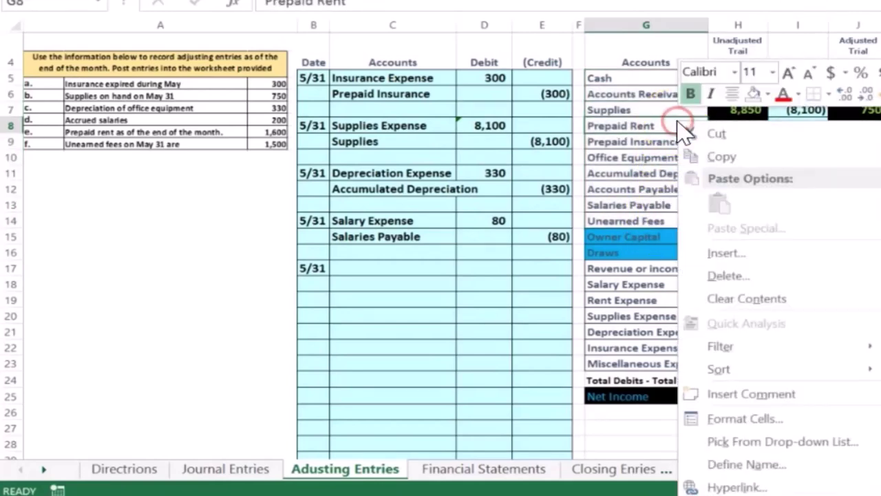
click(769, 94)
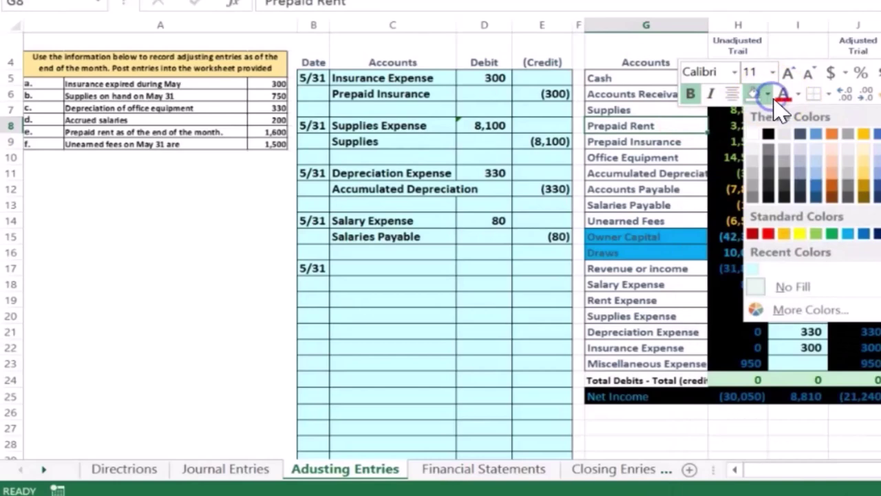
click(816, 234)
Highlight the Rent Expense account name in G19 with the same light green fill and review the expense rows 18 to 23.
drag(651, 270, 651, 361)
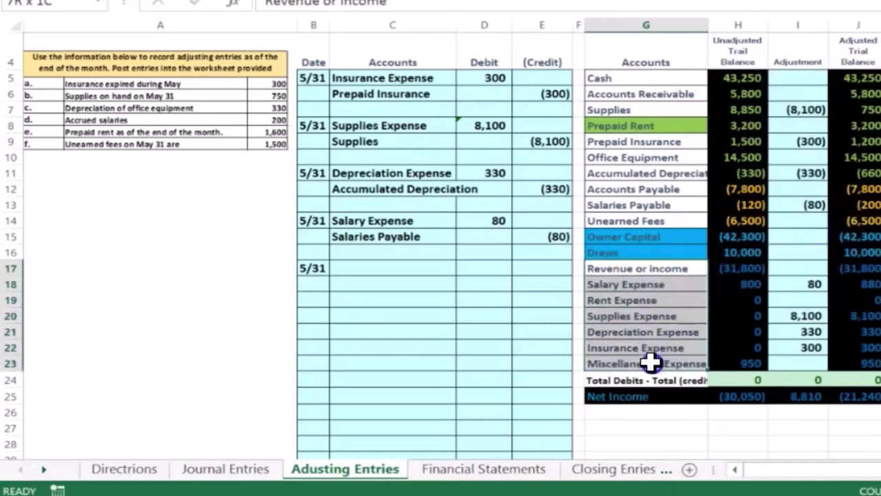
click(655, 300)
right_click(654, 300)
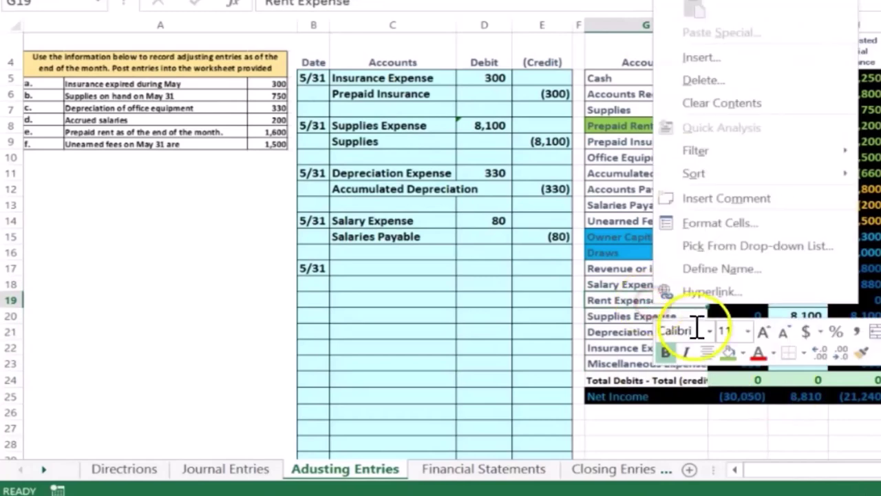
click(728, 352)
click(639, 285)
click(618, 282)
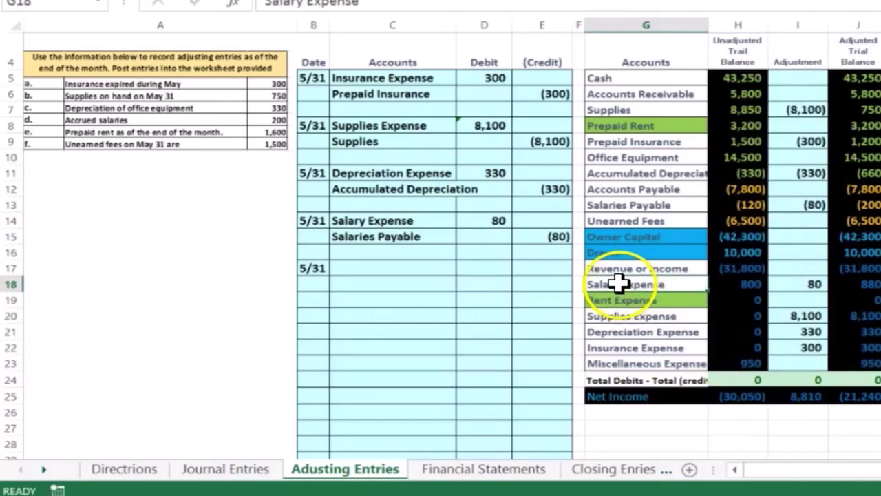
drag(618, 282, 857, 360)
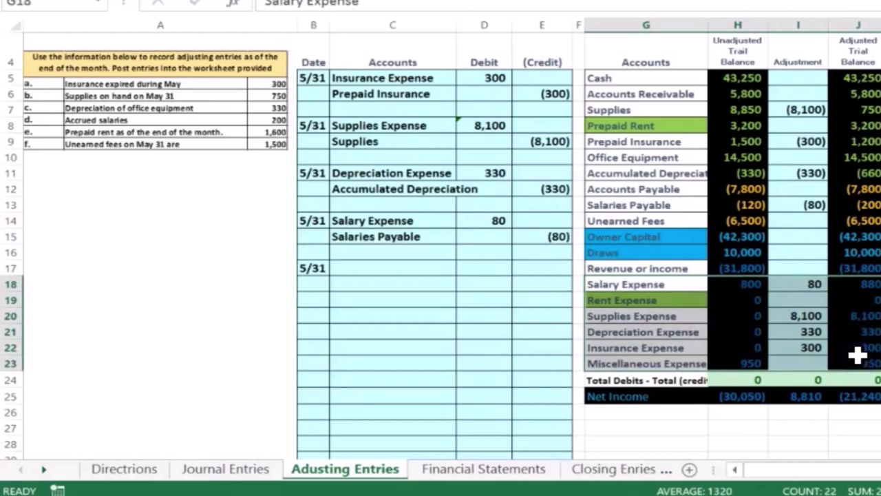
right_click(790, 354)
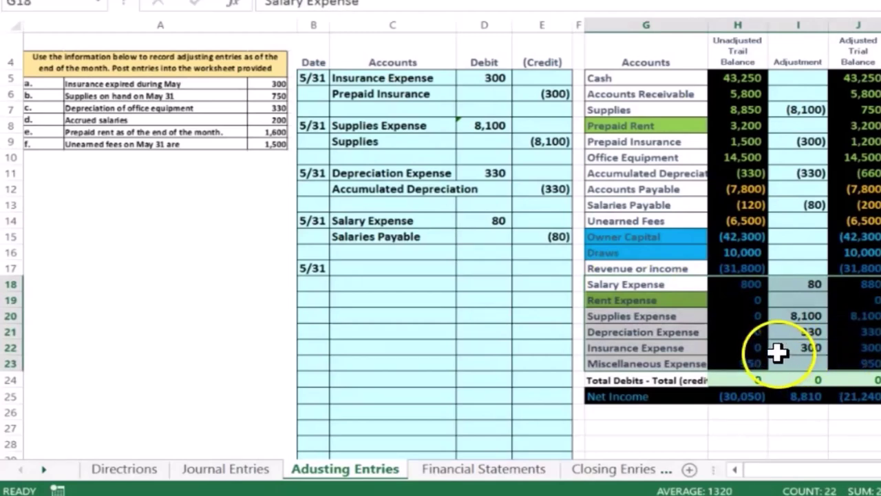
click(677, 341)
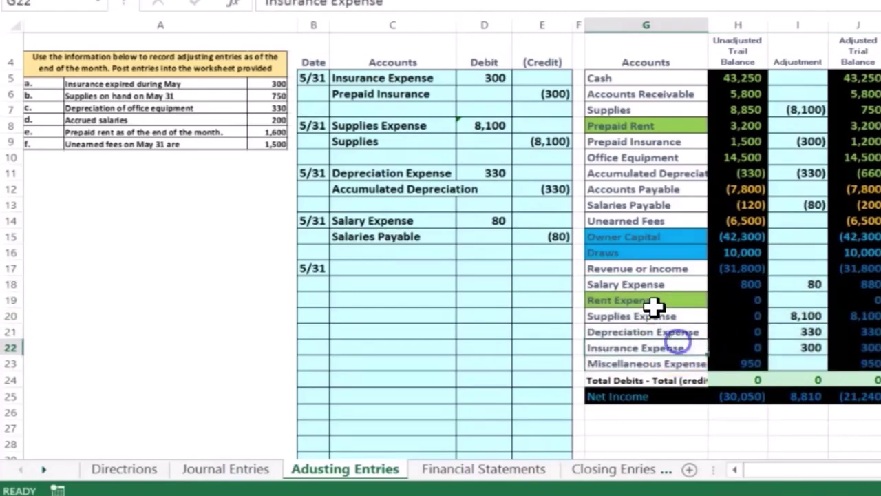
Copy the Rent Expense account name from G19 and paste it as values into C17.
right_click(652, 301)
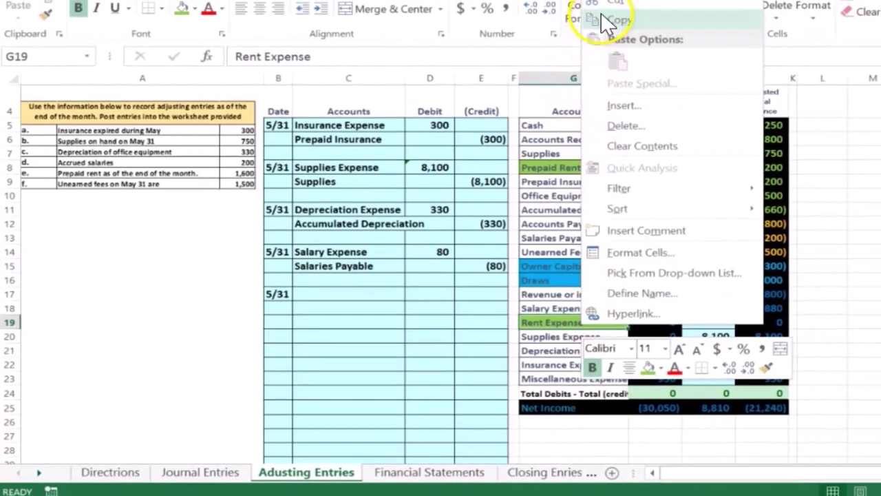
click(602, 20)
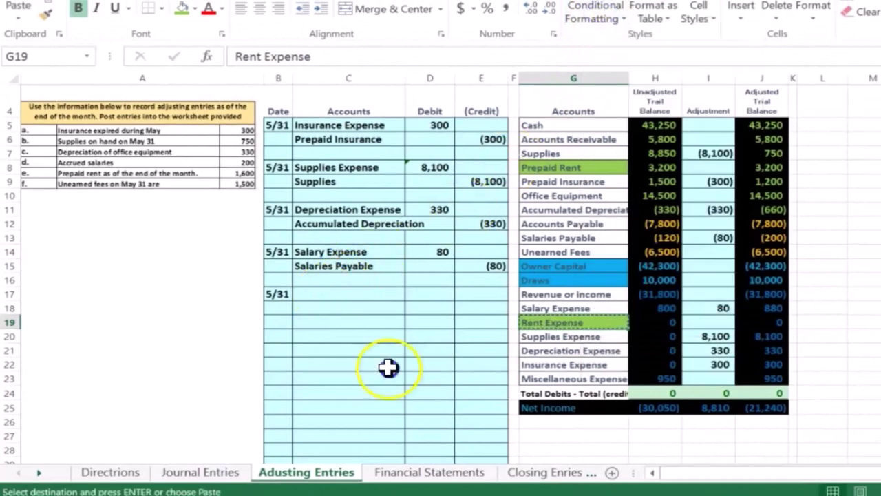
click(323, 294)
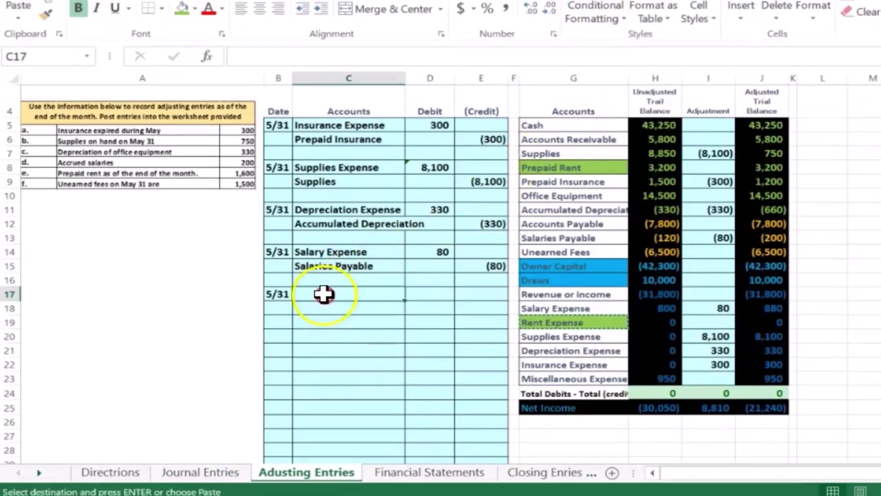
right_click(324, 294)
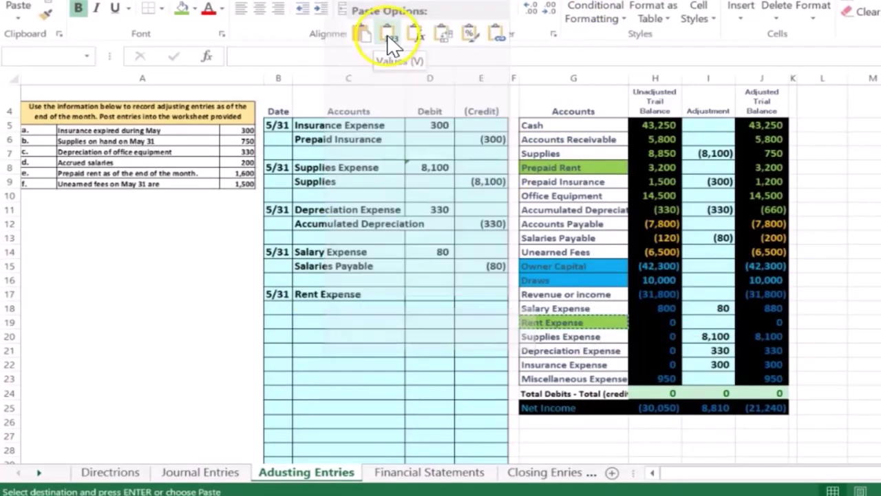
click(387, 34)
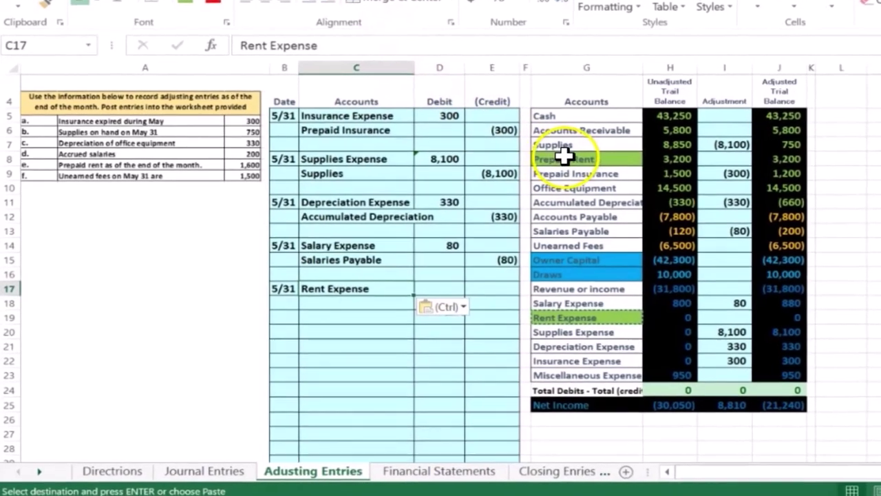
Copy the Prepaid Rent account name from G8 and paste it as values into C18.
click(551, 165)
right_click(584, 141)
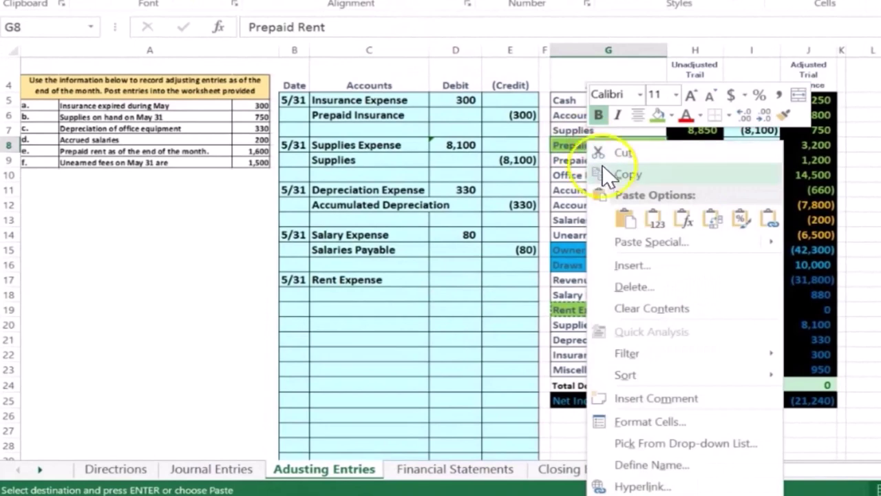
click(606, 170)
click(401, 296)
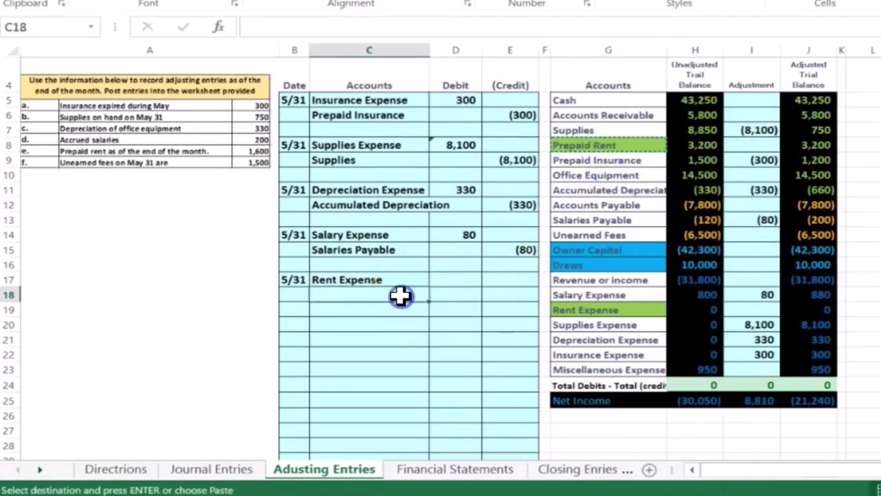
right_click(402, 296)
click(467, 18)
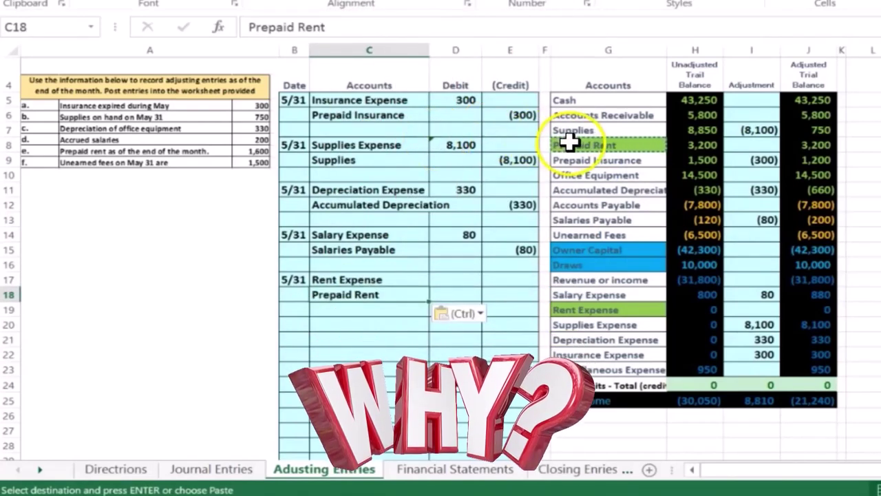
Examine the Prepaid Rent balances in row 8 and subtract 1600 from 3200 in Calculator to work out the required adjustment.
drag(571, 144, 813, 144)
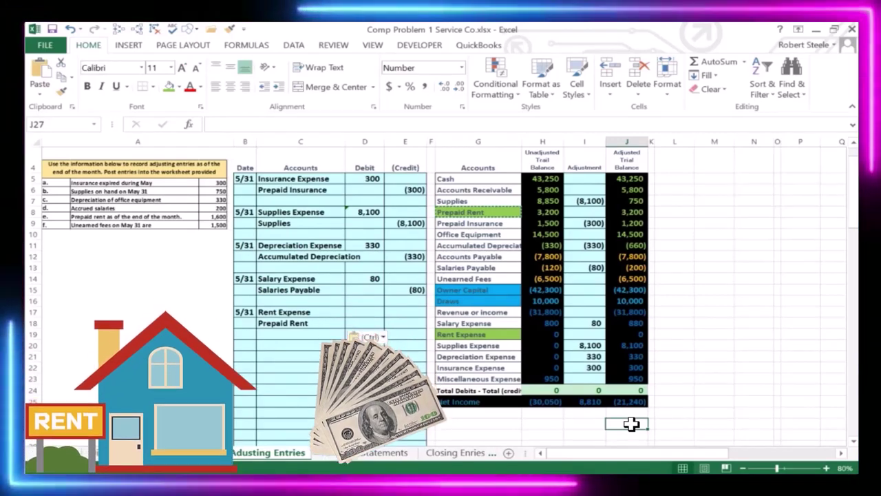
click(633, 212)
key(ctrl+c)
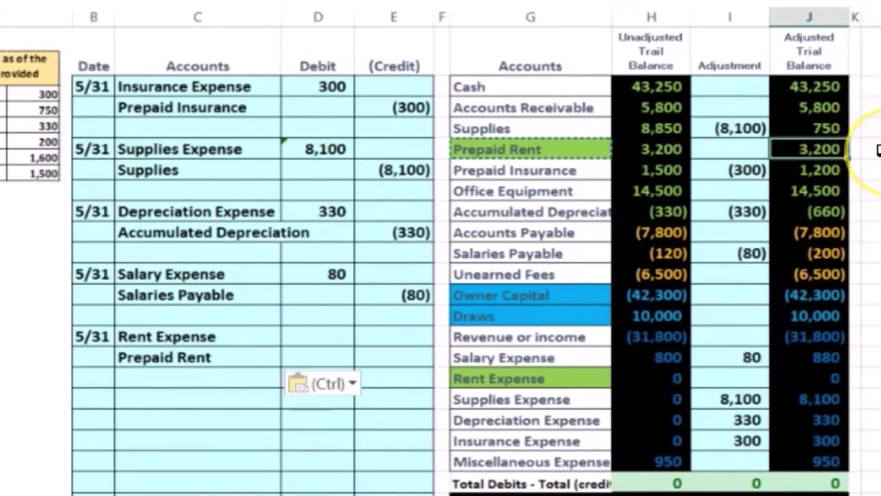
click(874, 143)
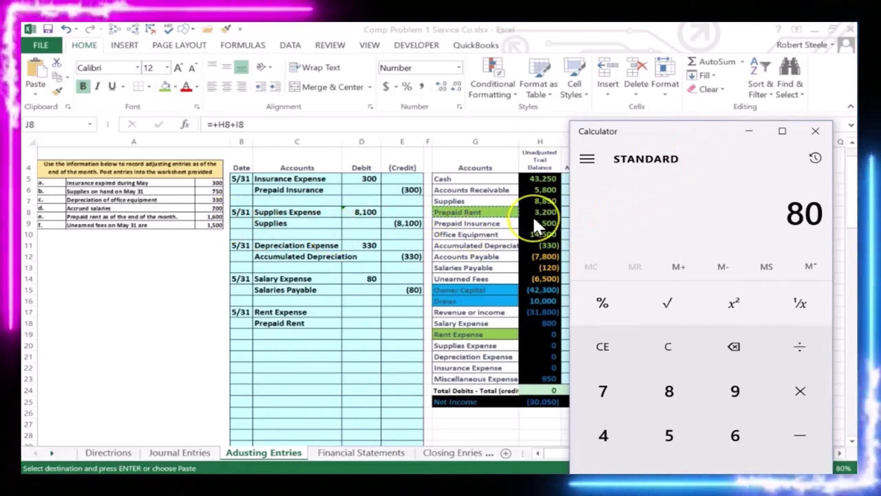
text(3200)
key(minus)
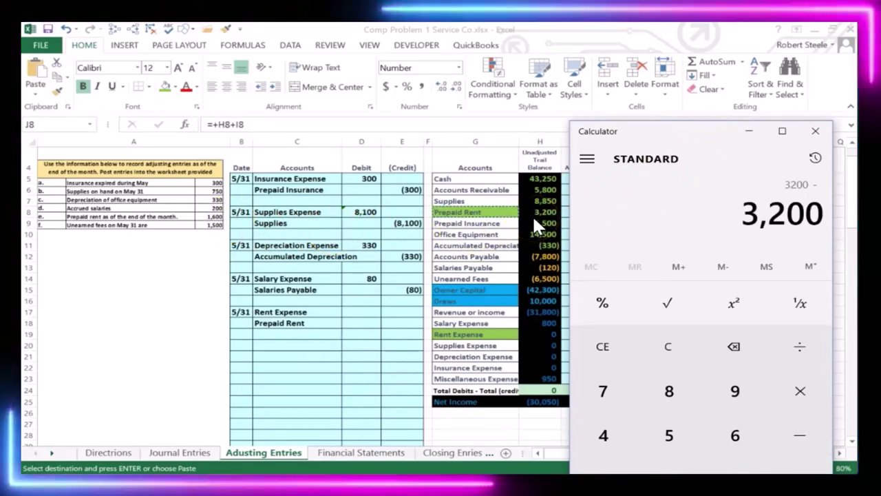
text(1,60)
text(0)
key(Return)
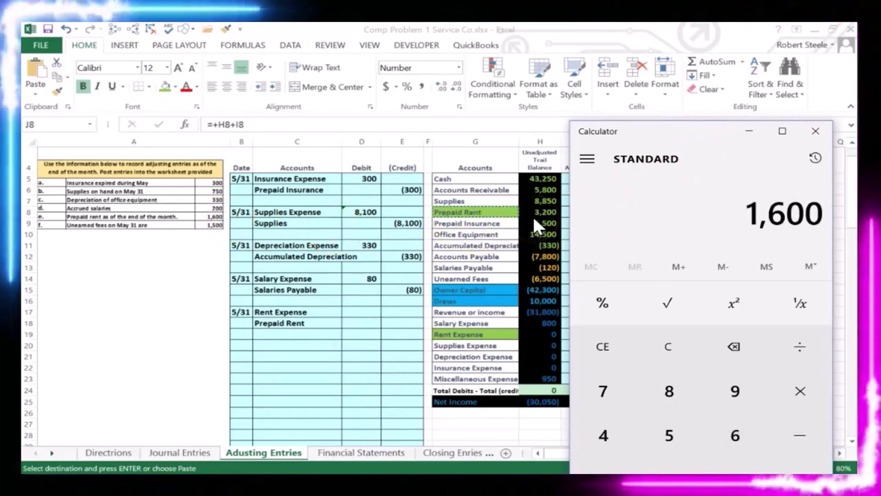
Back in Excel, enter the Rent Expense debit in D17 as the formula =3200-1600.
click(367, 329)
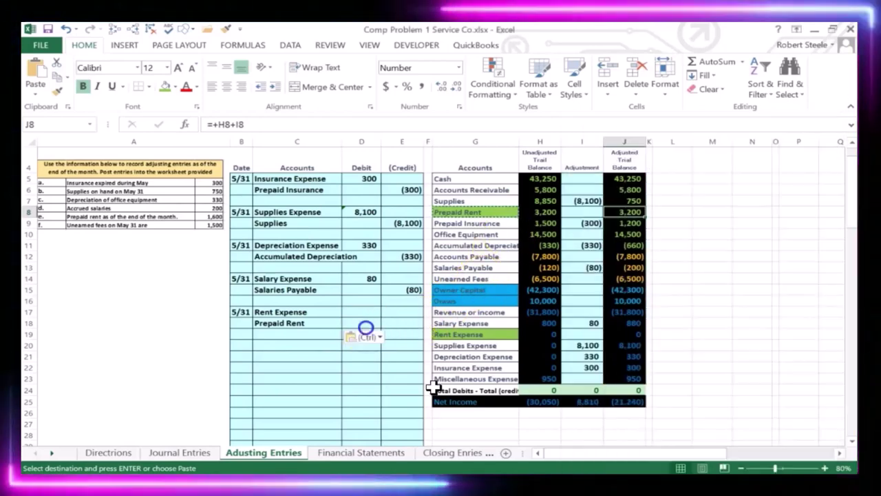
click(363, 312)
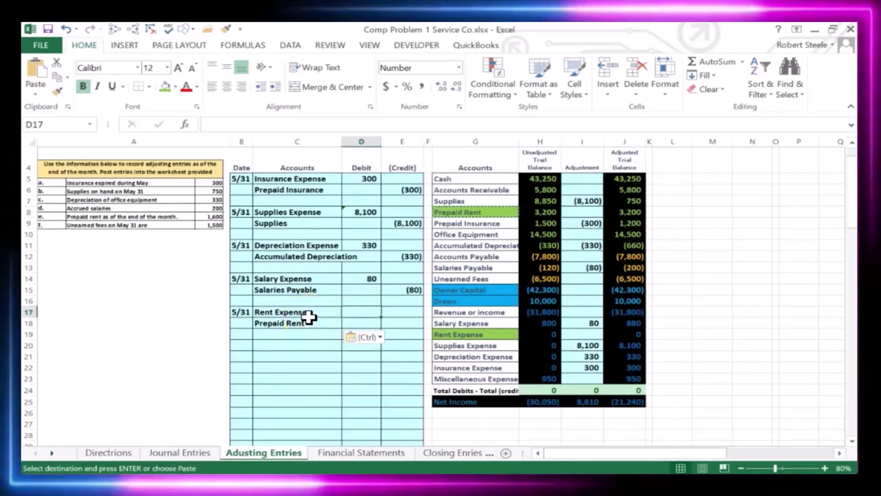
text(=3200-16)
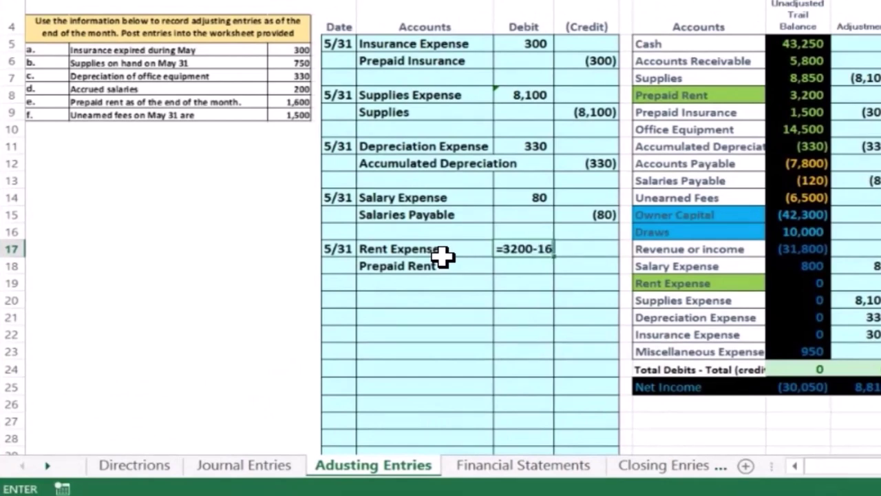
text(00)
key(Return)
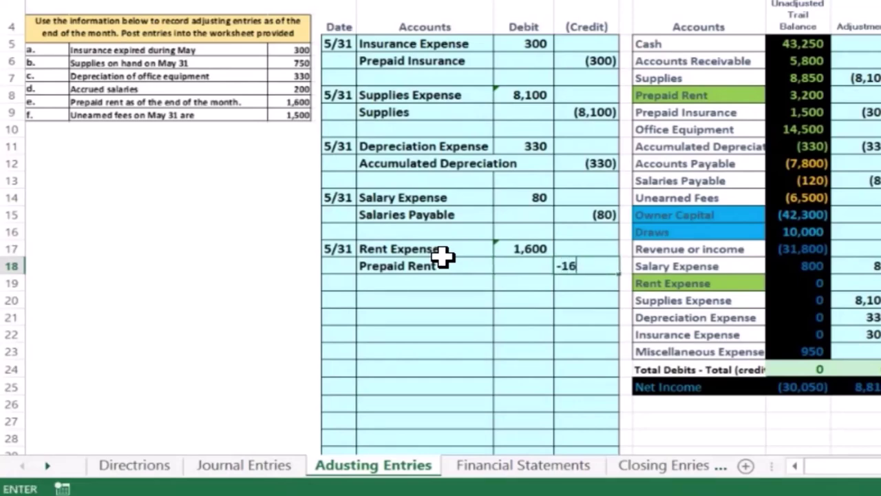
Enter the Prepaid Rent credit of -1600 in E18 and post the Rent Expense debit to I19 with the formula =D17.
key(Return)
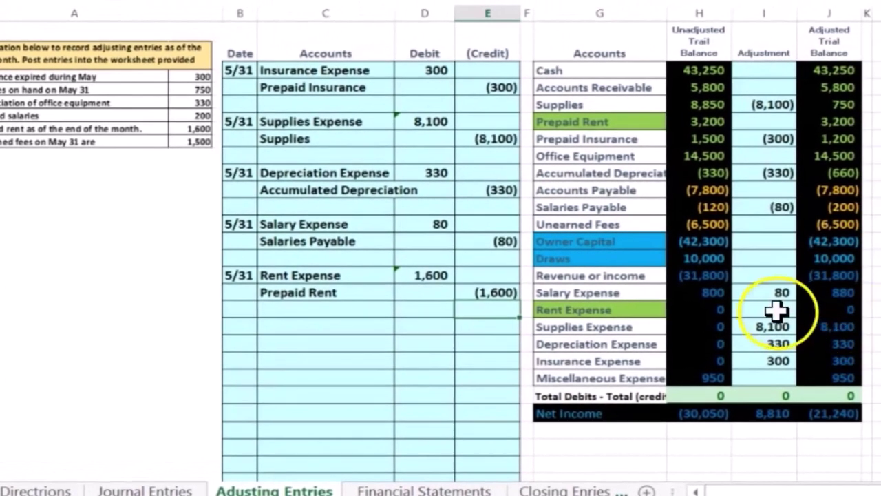
click(876, 283)
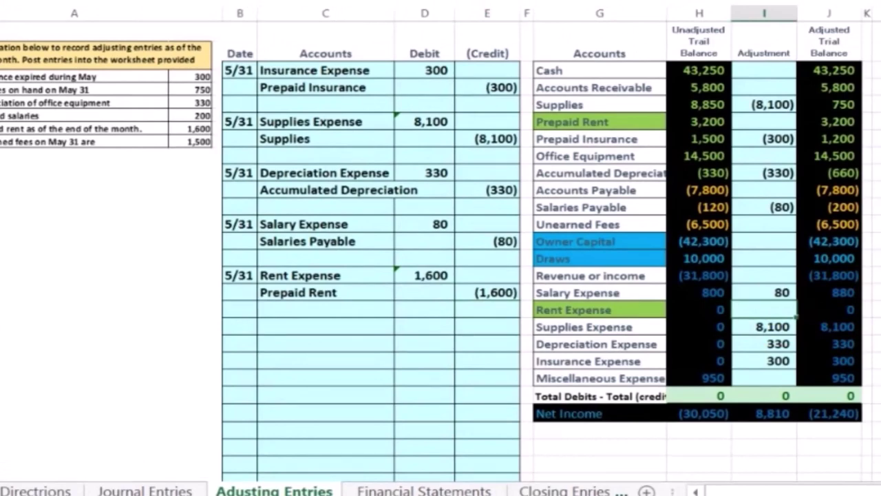
text(=)
key(Left)
key(Left)
key(Left)
key(Left)
key(Left)
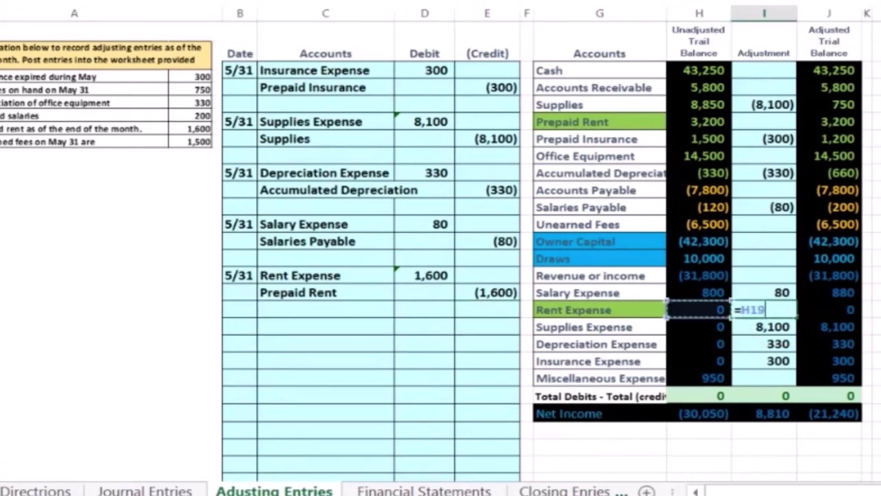
key(Up)
key(Up)
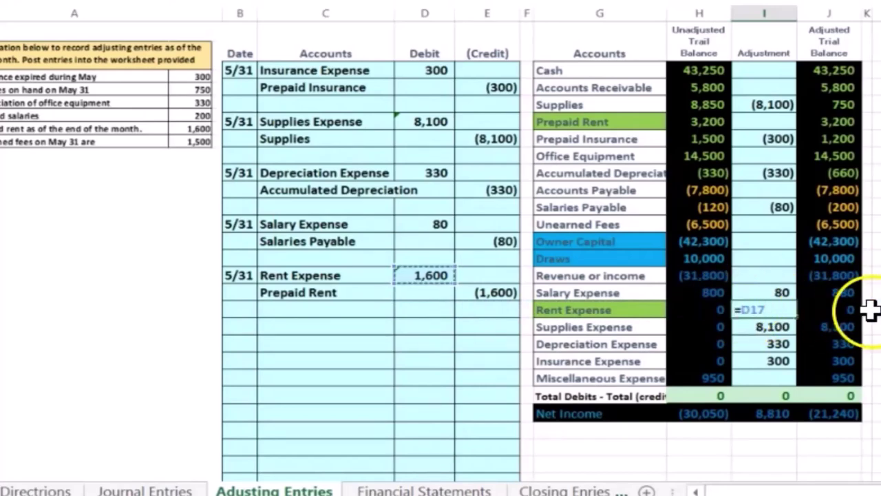
key(Return)
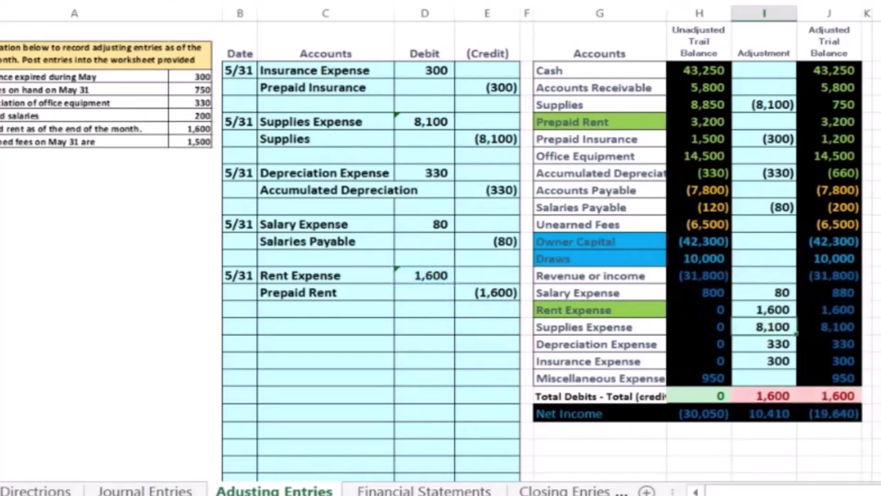
Check the adjusted net income and its accounts in column J, and post the Prepaid Rent credit to I8 with the formula =E18.
click(846, 413)
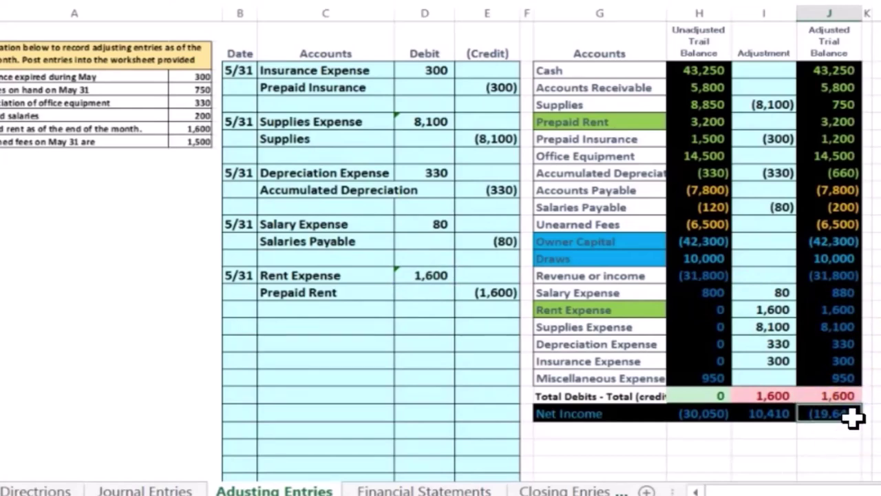
click(840, 277)
drag(840, 277, 847, 379)
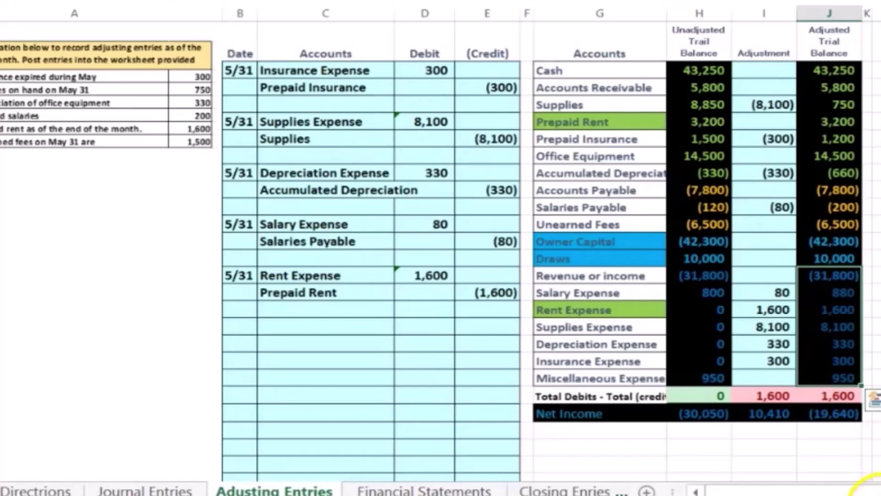
click(854, 415)
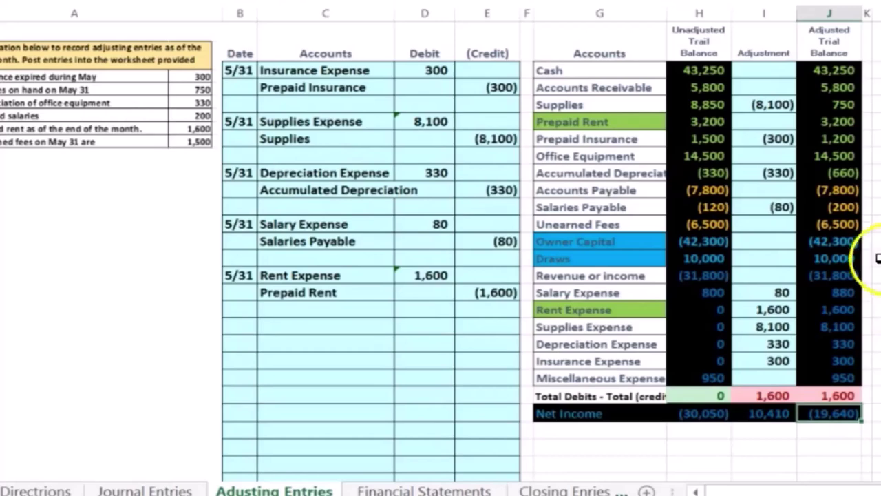
click(775, 121)
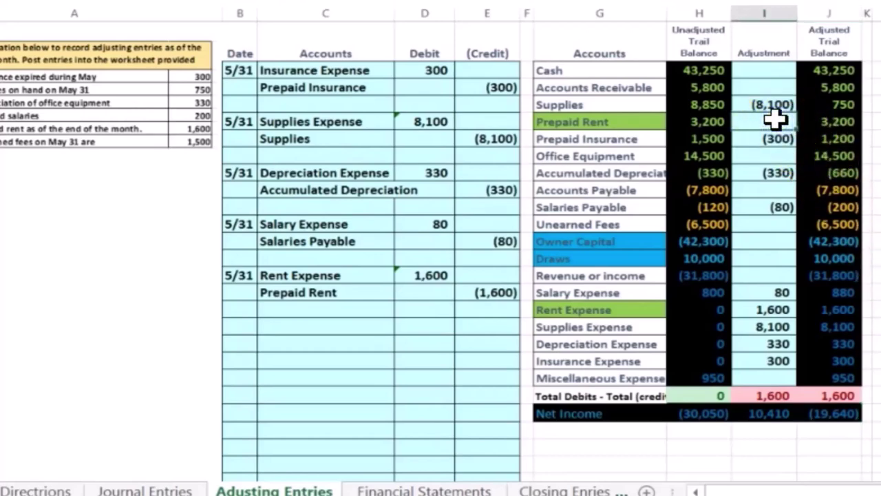
text(=)
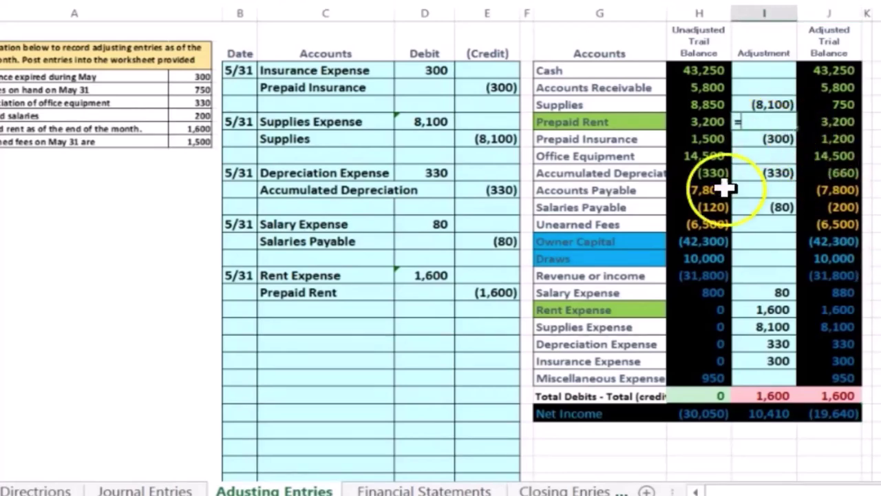
click(491, 294)
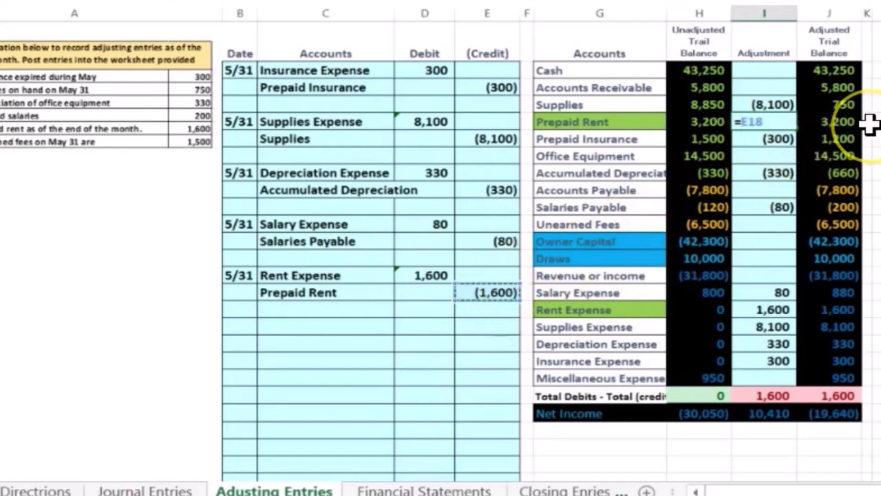
key(Return)
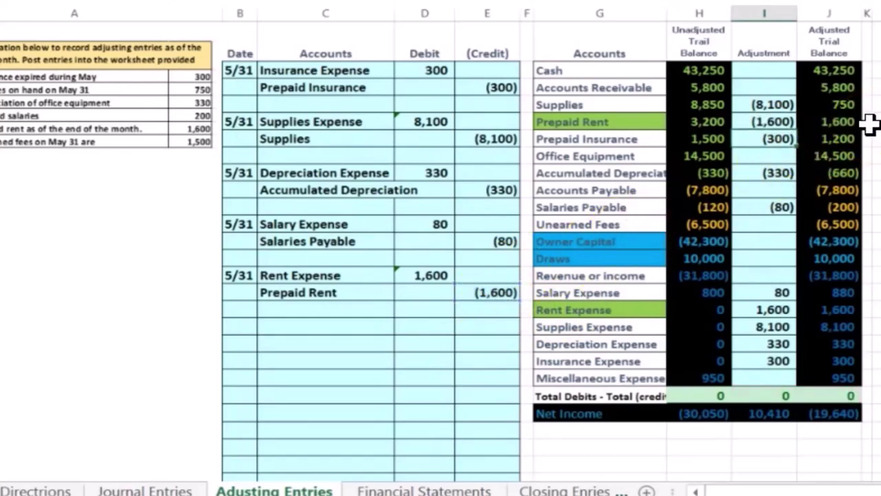
click(839, 119)
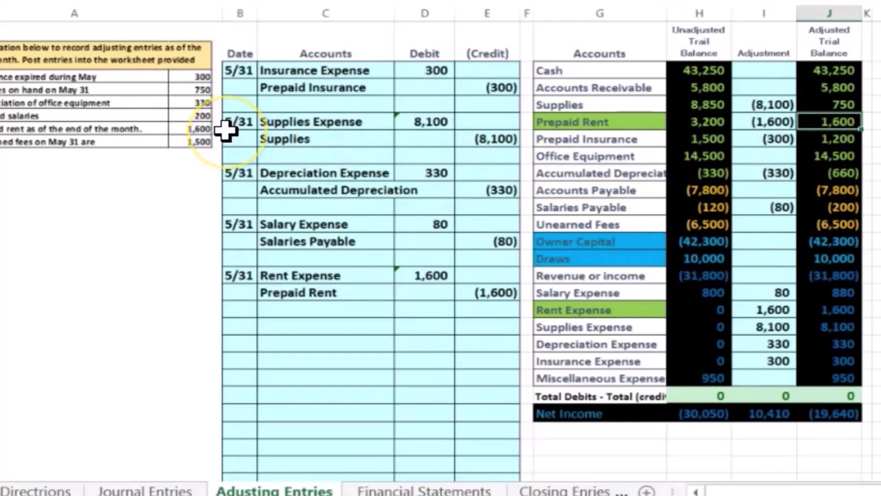
Remove the green fill from the Prepaid Rent and Rent Expense account names in G8 and G19.
right_click(575, 121)
click(672, 87)
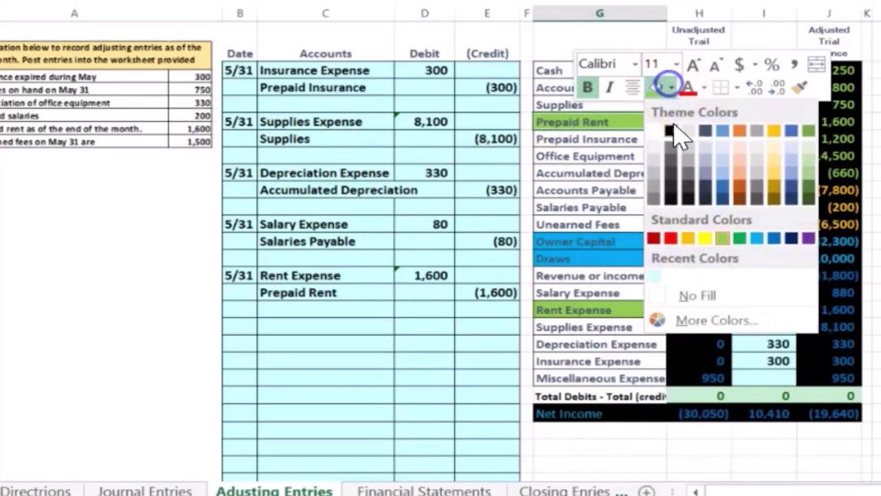
click(693, 350)
right_click(604, 314)
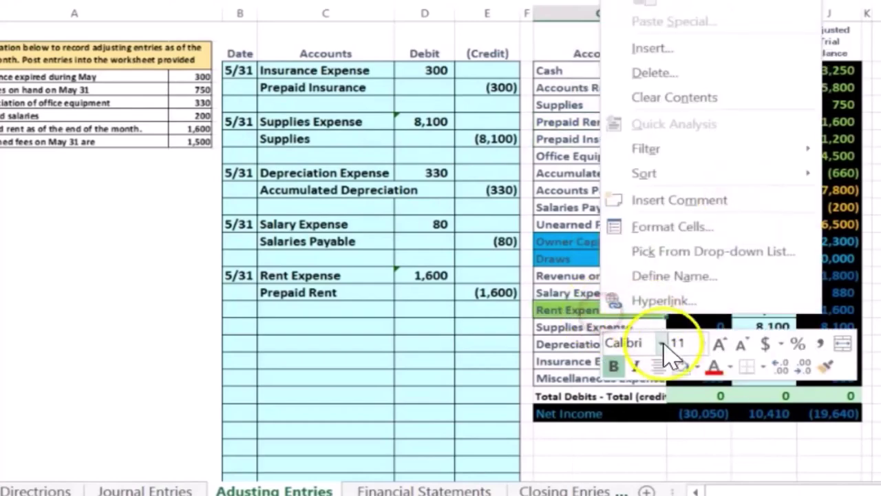
click(737, 365)
Enter the date 5/31 in B20 for the unearned fees adjusting entry.
click(239, 326)
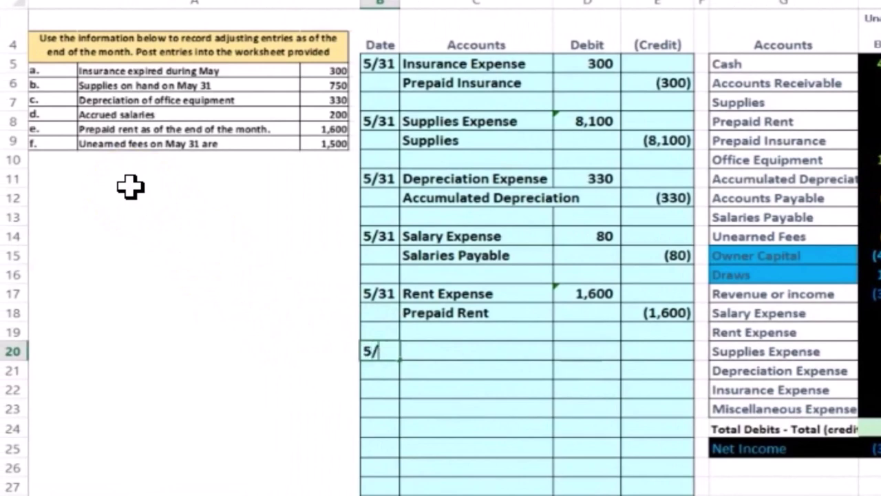
key(Return)
key(Up)
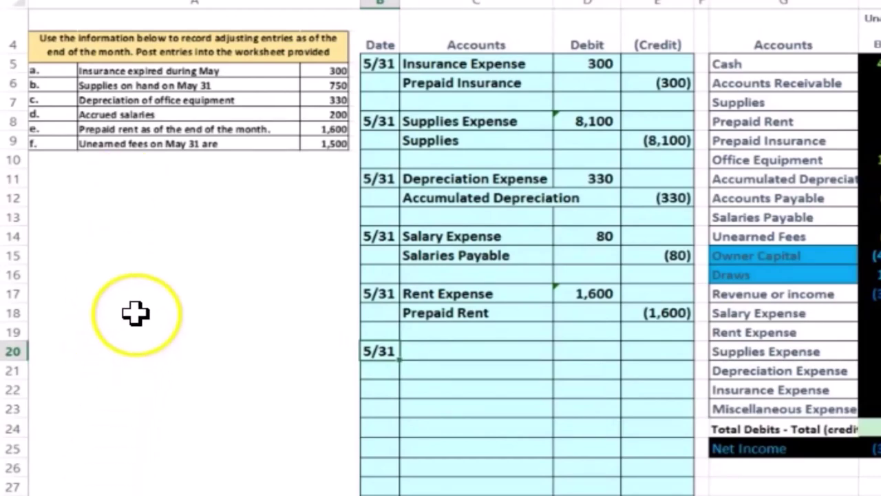
Review the balance sheet accounts in G5:G14 and highlight the Unearned Fees account name in G14 with a green fill.
click(770, 62)
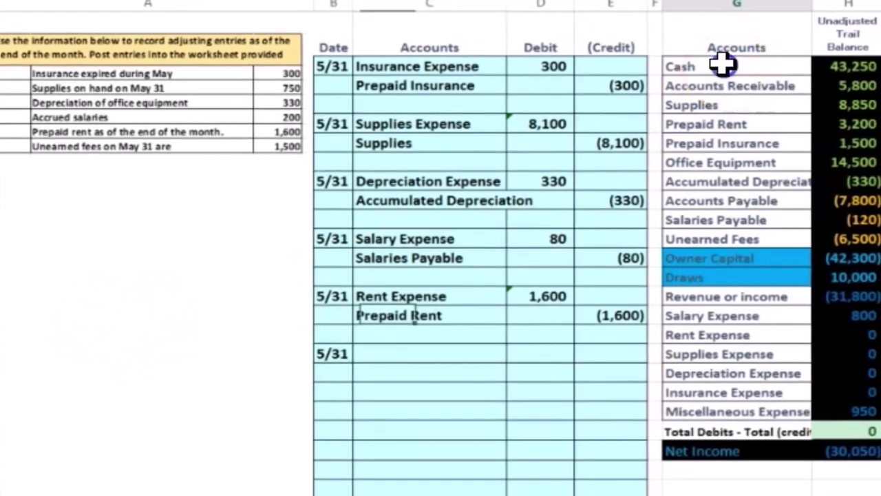
drag(722, 64, 741, 217)
drag(579, 234, 579, 250)
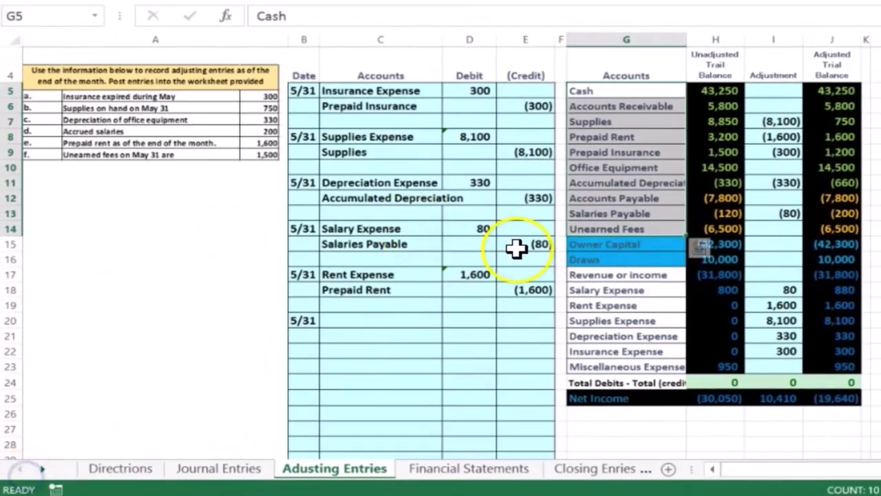
click(631, 223)
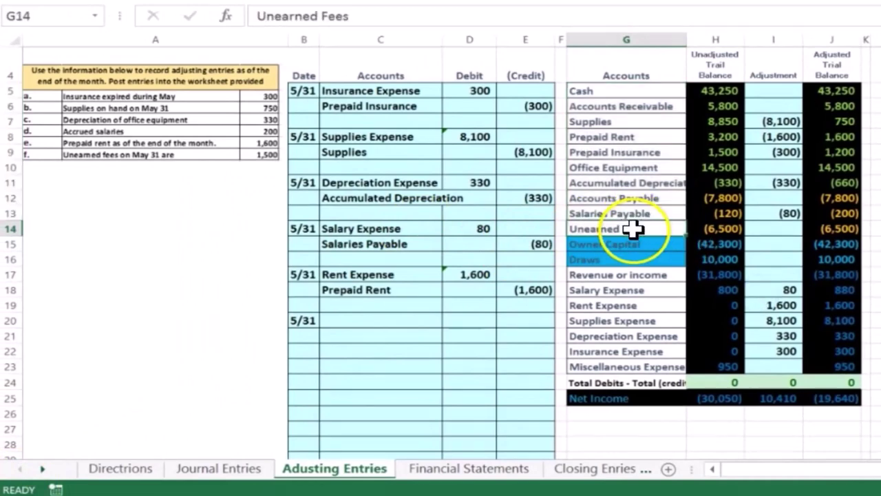
right_click(638, 227)
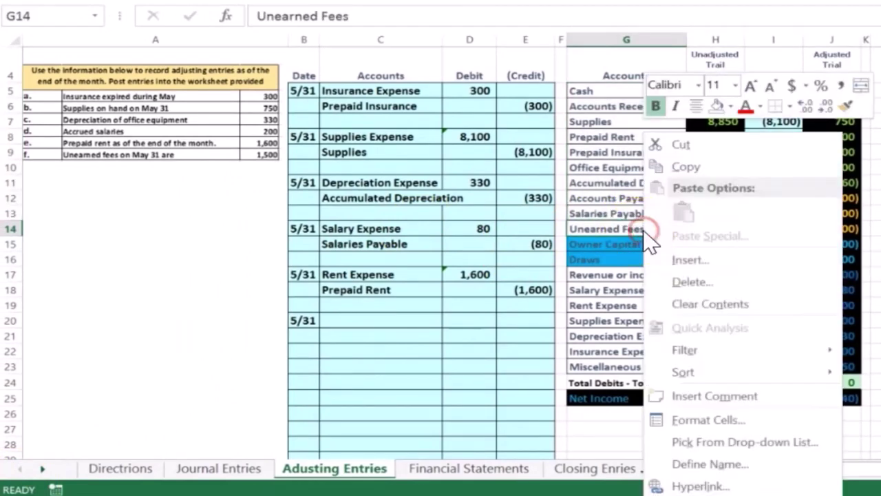
click(731, 106)
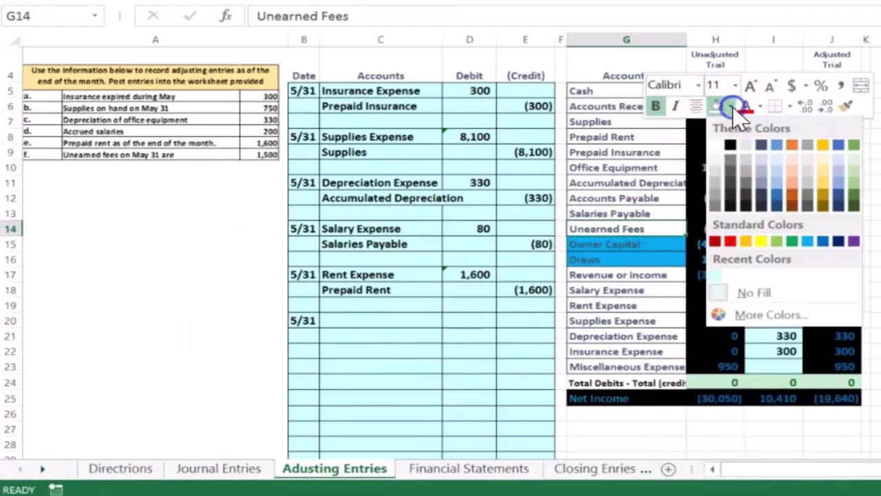
click(779, 241)
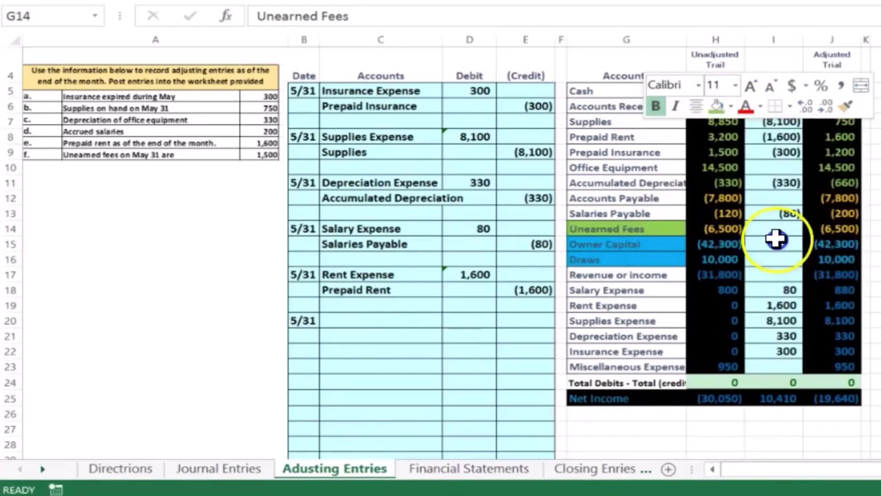
Review the income statement accounts in G17:G23 and highlight Revenue or income in G17 with a green fill.
click(610, 291)
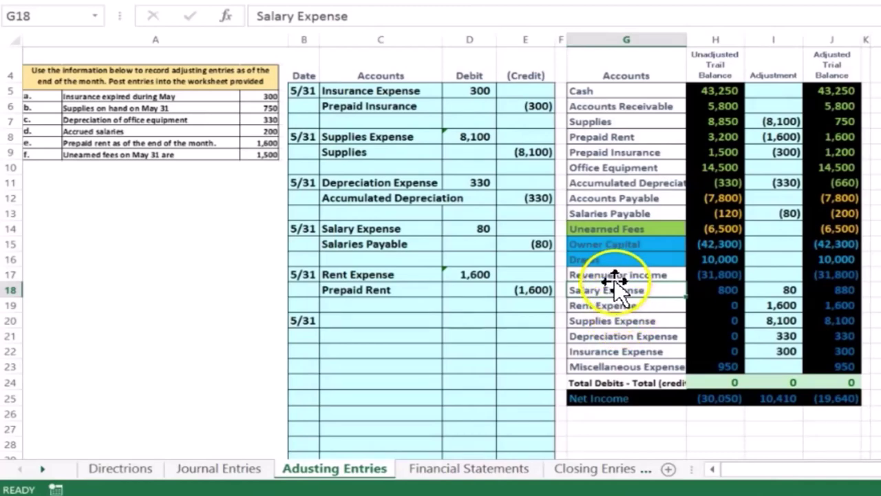
drag(615, 277, 614, 362)
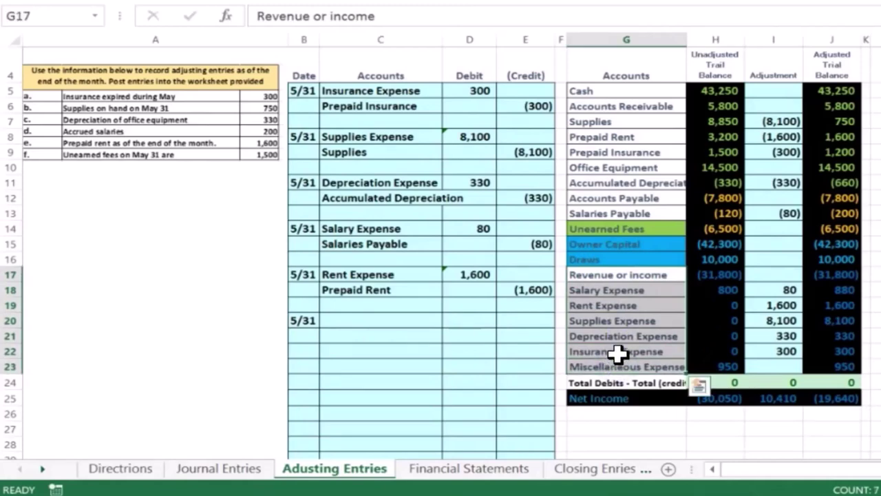
click(612, 275)
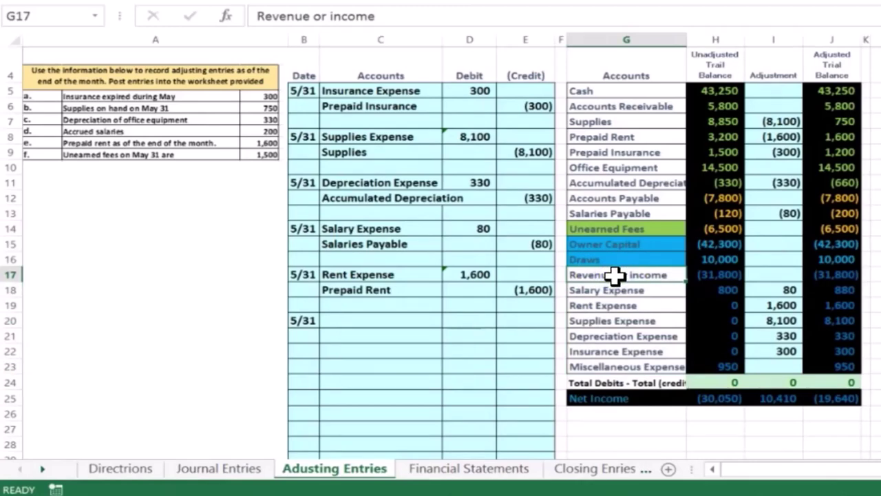
right_click(614, 276)
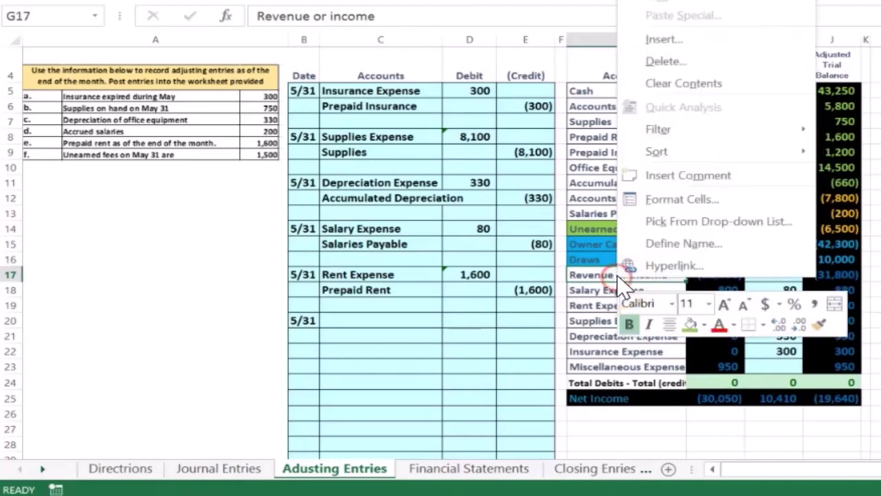
click(687, 327)
click(590, 335)
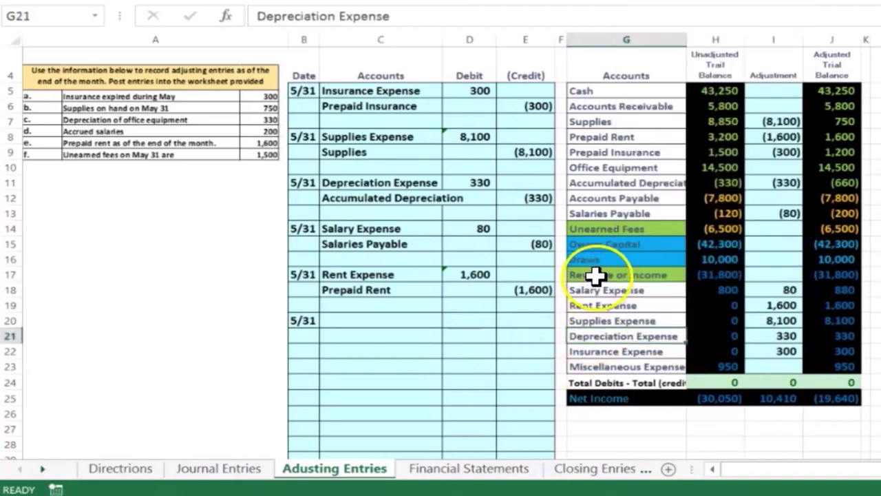
Copy the Revenue or income account name from G17 and paste it as values into C21.
drag(594, 276, 840, 273)
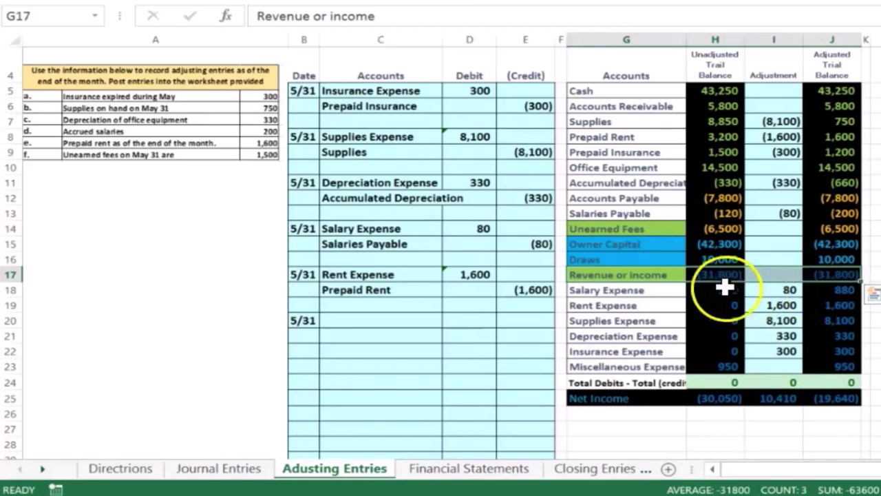
click(622, 273)
right_click(624, 282)
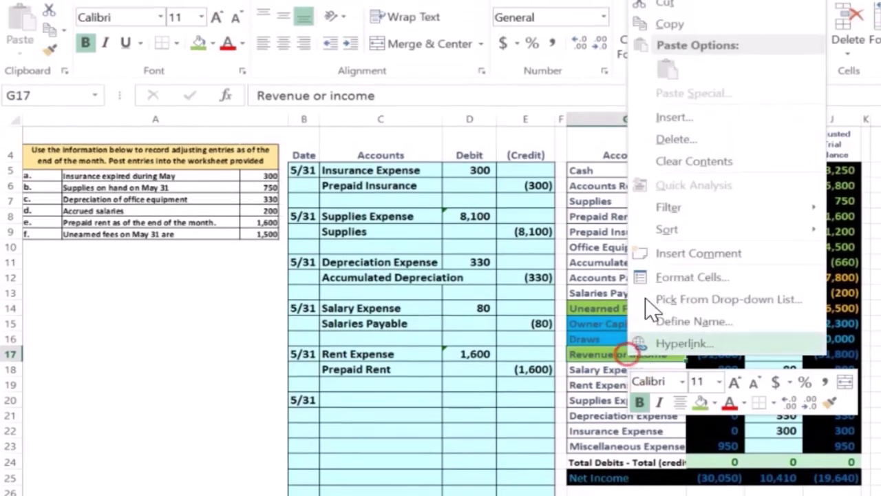
click(633, 0)
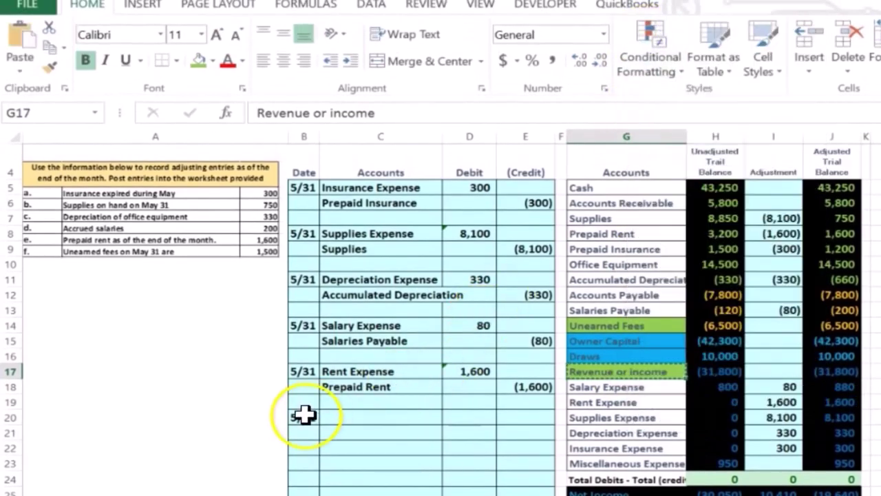
drag(305, 416, 349, 411)
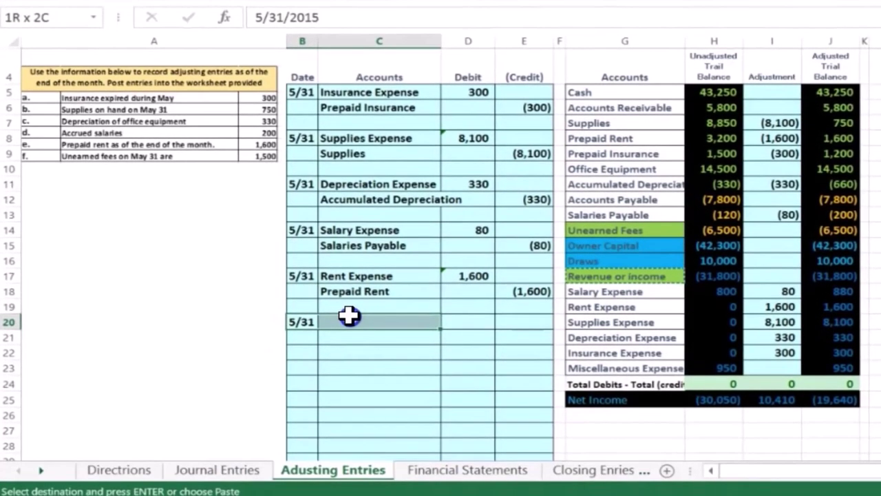
drag(349, 315, 348, 316)
click(345, 333)
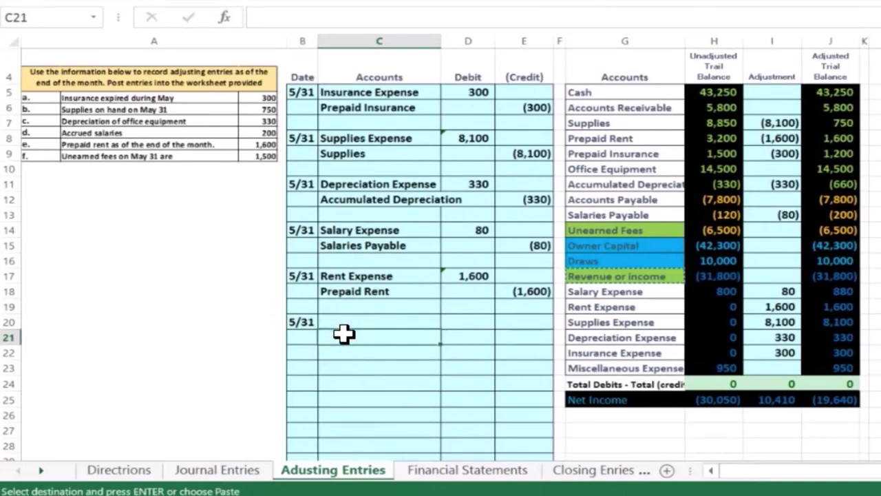
right_click(344, 333)
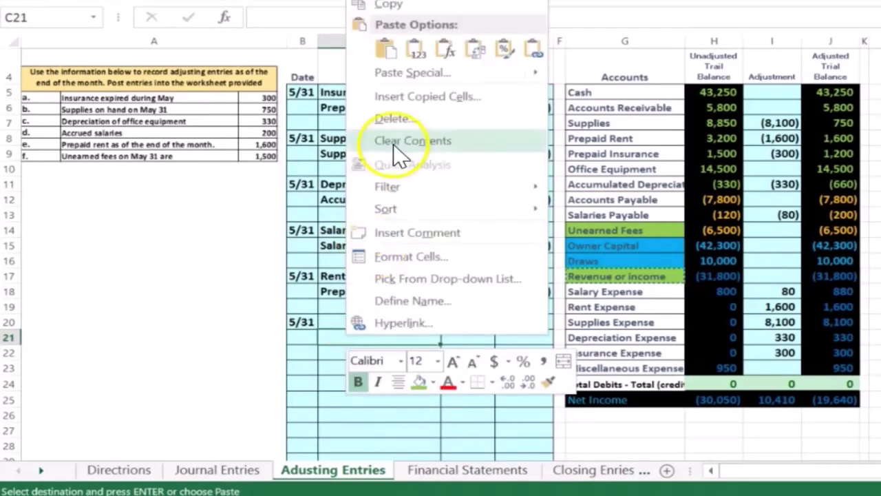
click(410, 47)
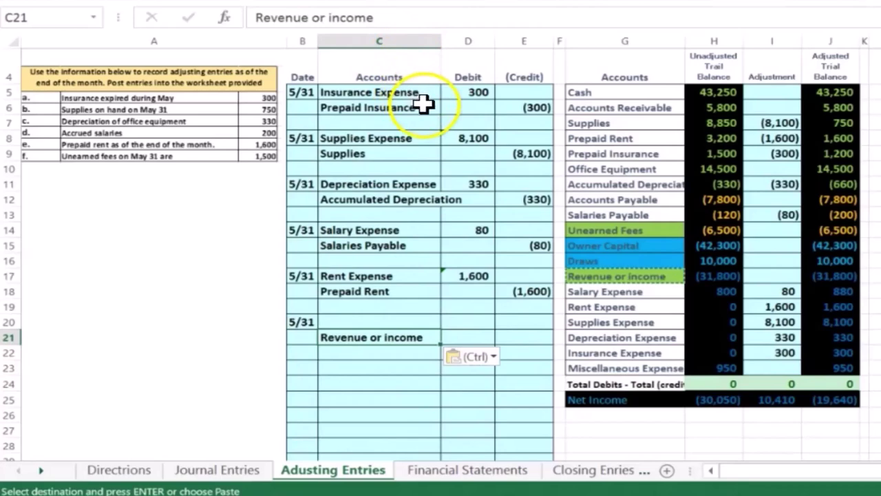
Copy the Unearned Fees account name from G14 and paste it as values into C20.
click(596, 232)
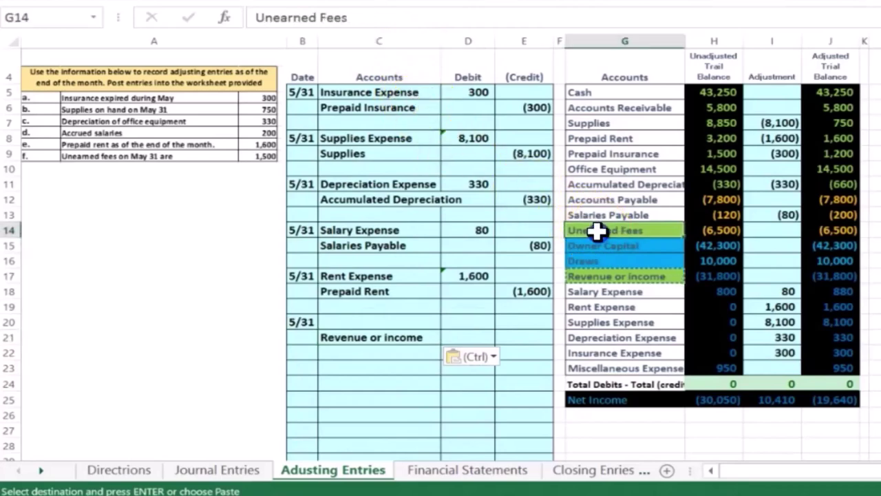
right_click(634, 229)
mouse_move(648, 224)
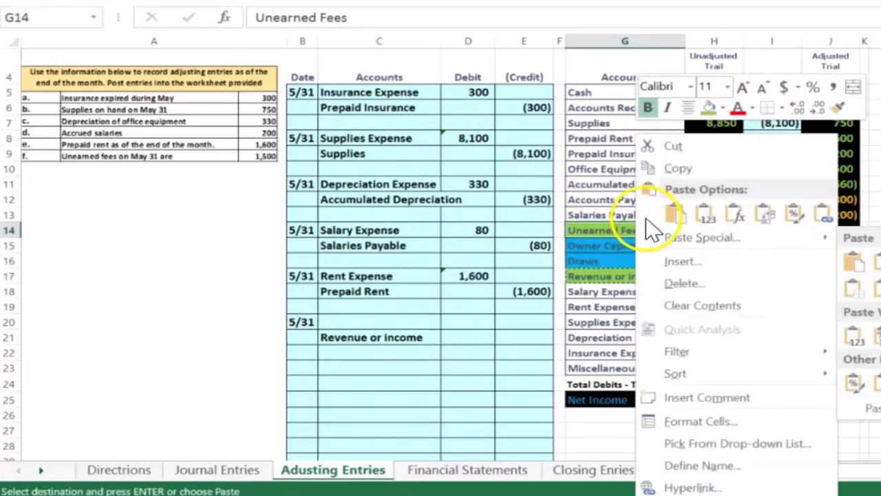
click(685, 168)
right_click(399, 323)
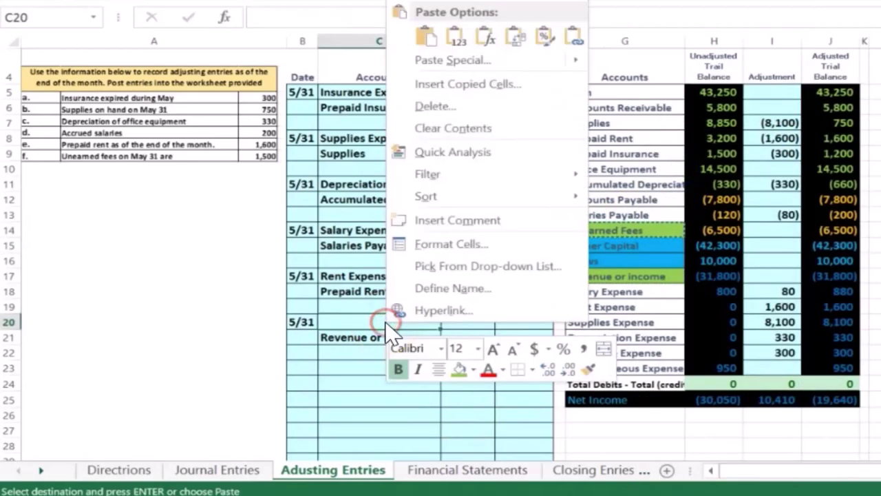
click(457, 32)
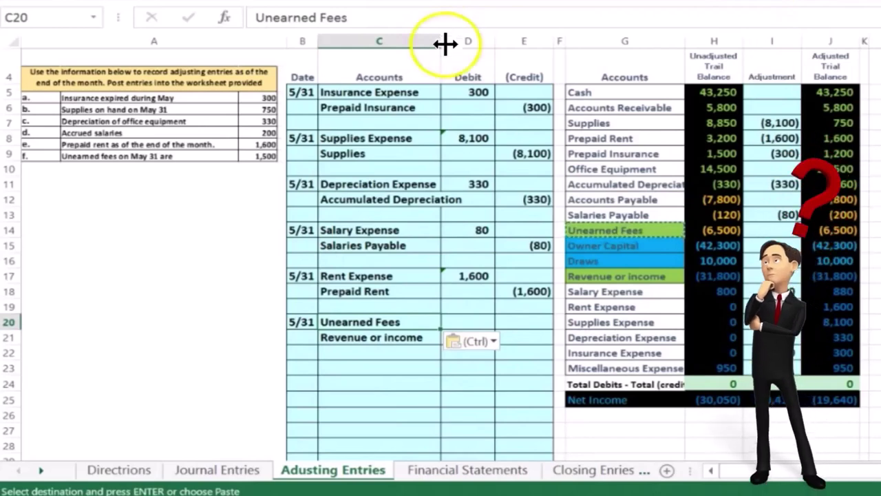
Review the Unearned Fees account in G14, the Cash account in G5 and the adjusted Unearned Fees balance in J14.
click(627, 232)
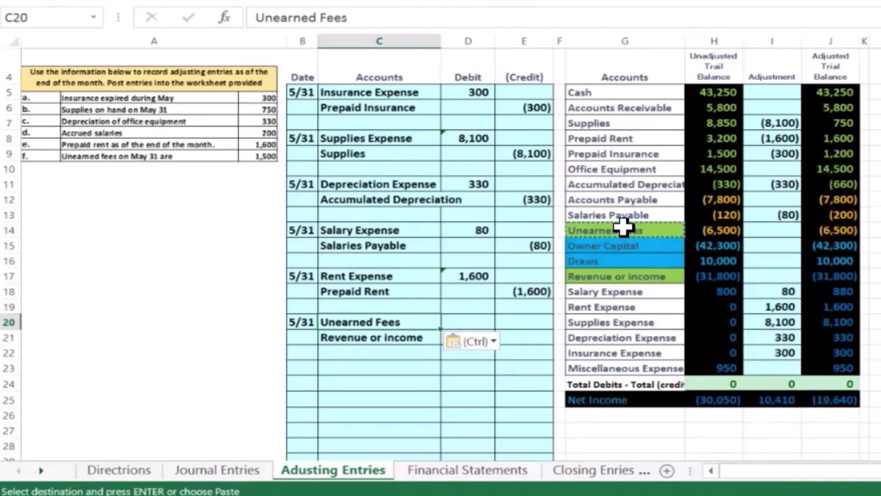
click(616, 213)
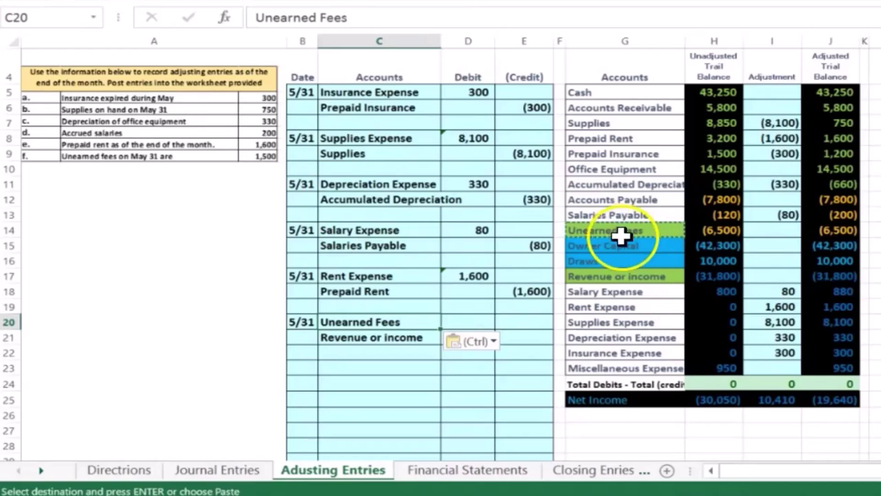
click(617, 231)
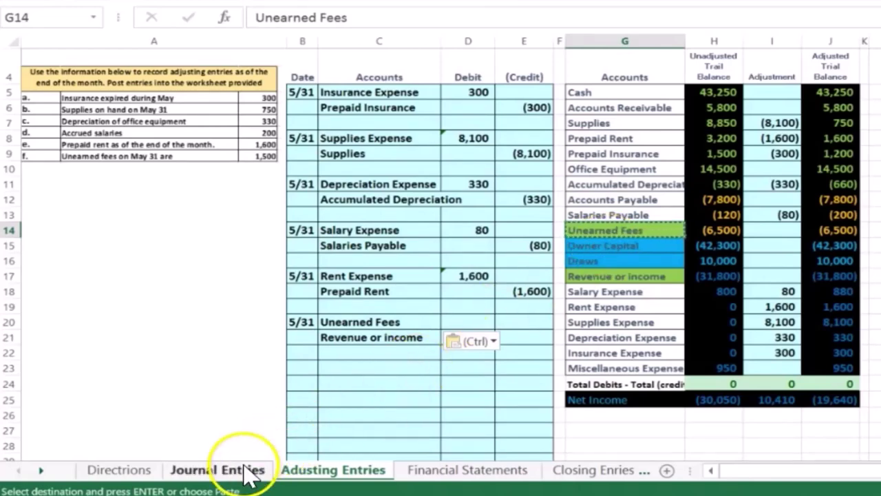
click(582, 89)
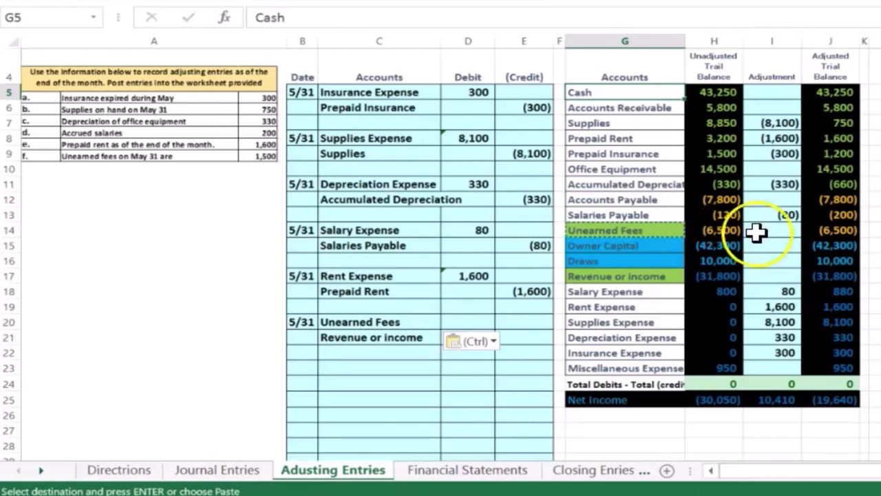
click(828, 230)
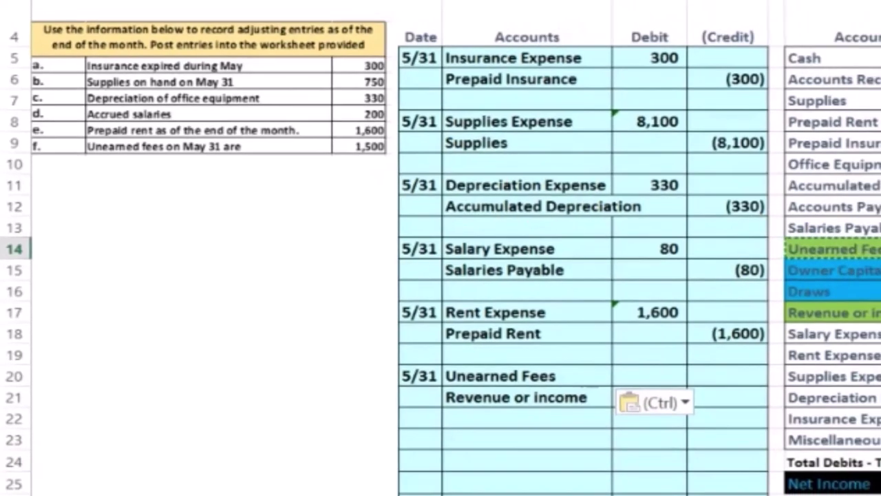
click(880, 249)
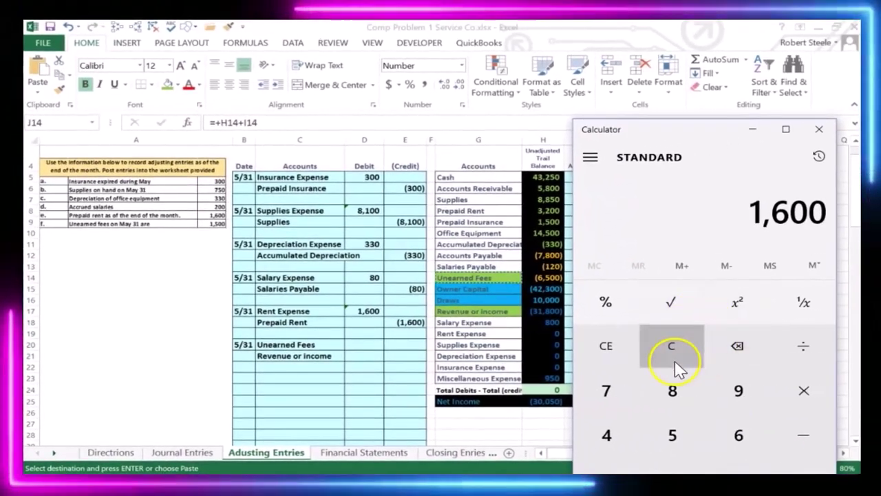
Clear the calculator and subtract 1500 from 6500 to work out the unearned fees adjustment.
click(681, 345)
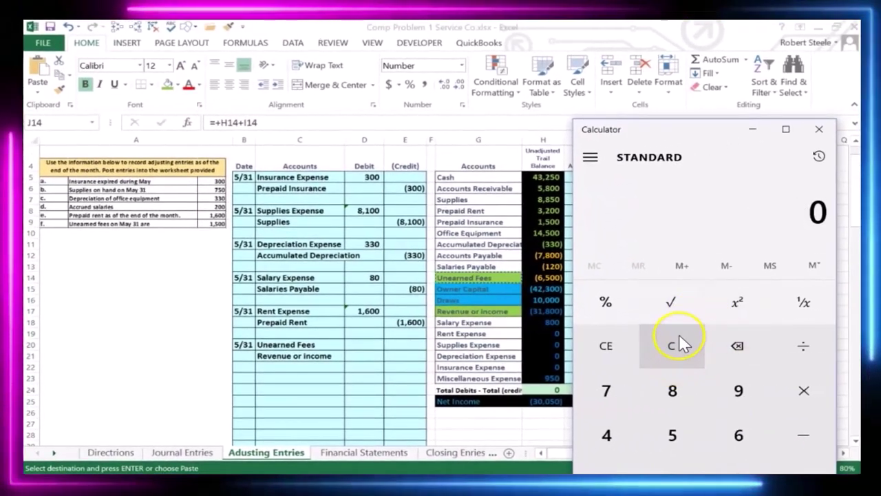
text(6500-15)
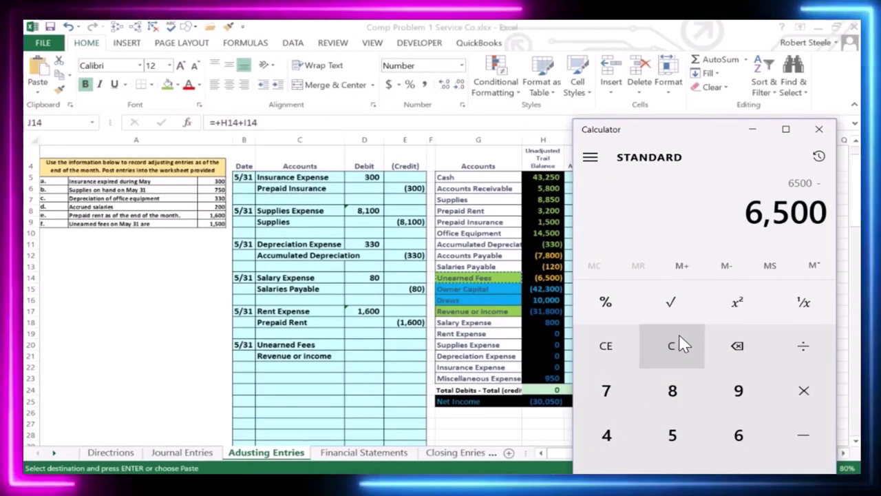
text(00)
key(Return)
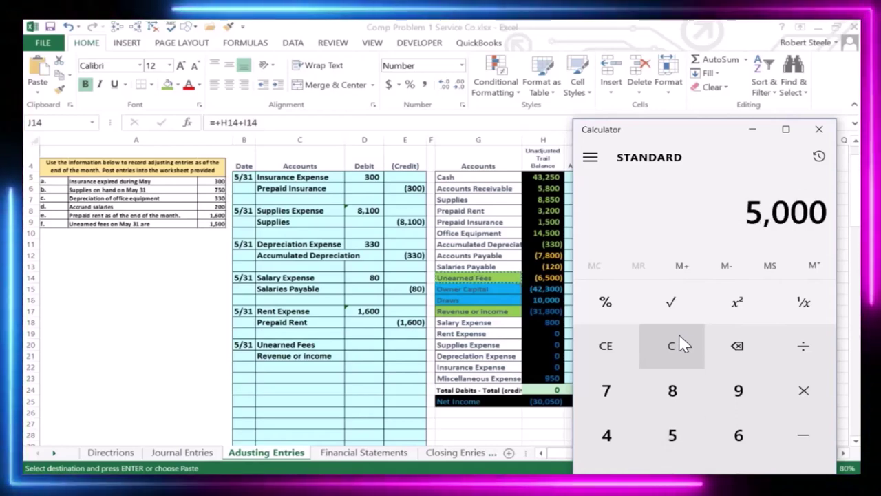
Switch back to the Excel worksheet and enter the Unearned Fees debit in D20 as =6500-1500.
click(419, 407)
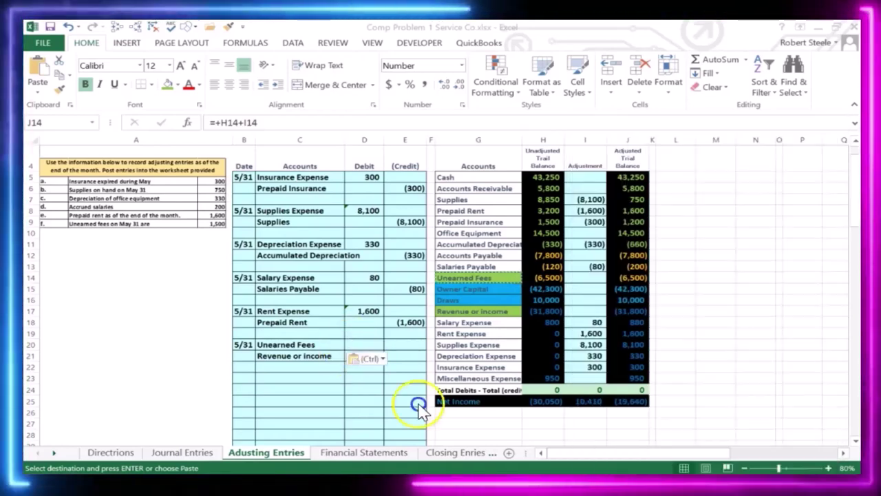
click(355, 344)
text(=)
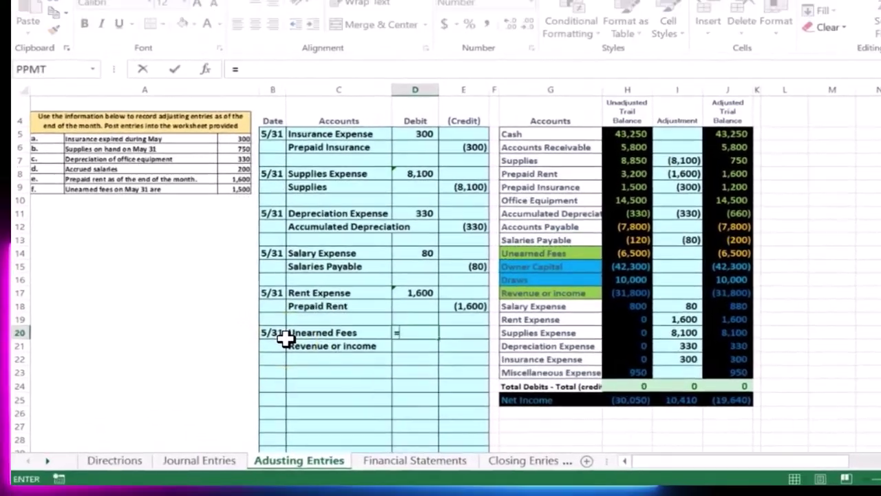
text(6500)
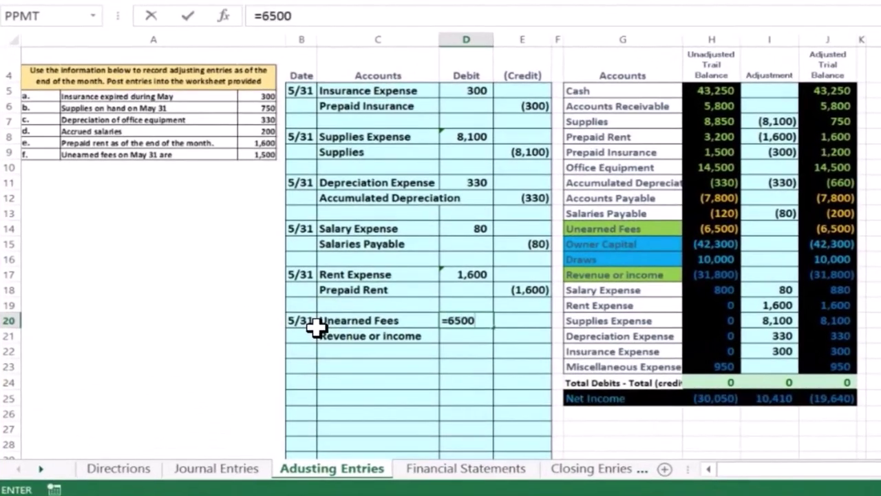
text(-1500)
key(Return)
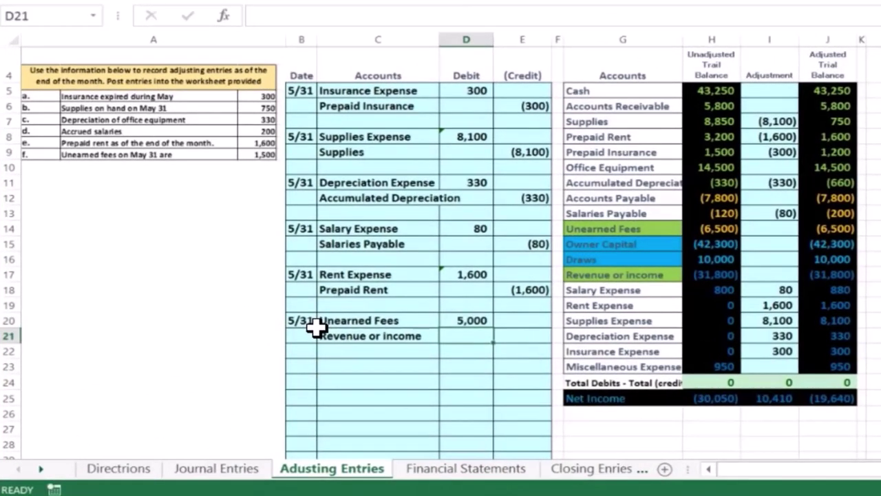
Enter -5000 in E21 as the Revenue or income credit.
key(Right)
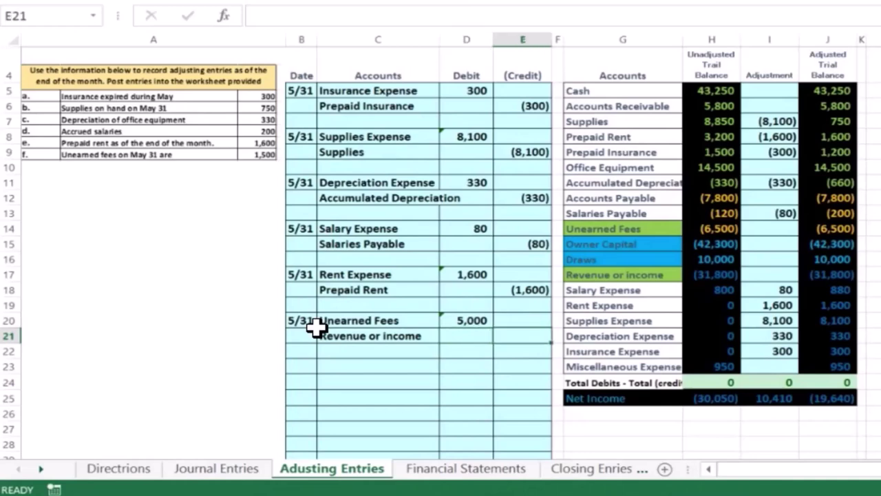
text(-5000)
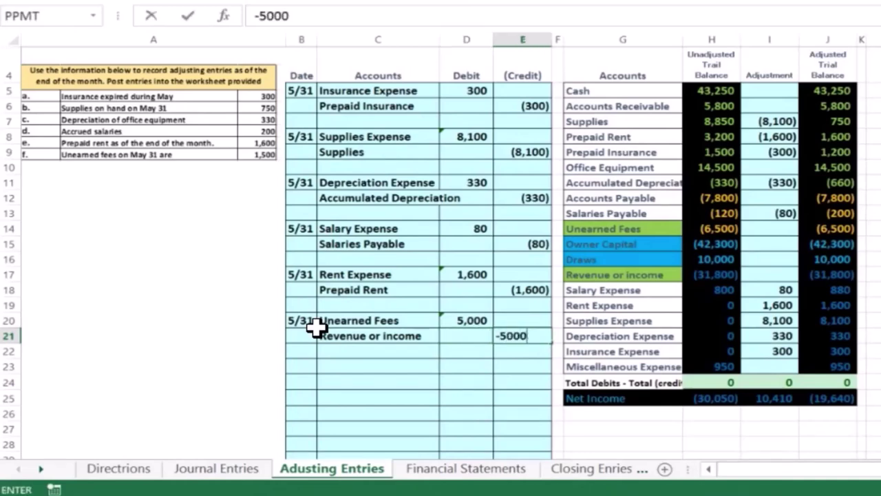
key(Return)
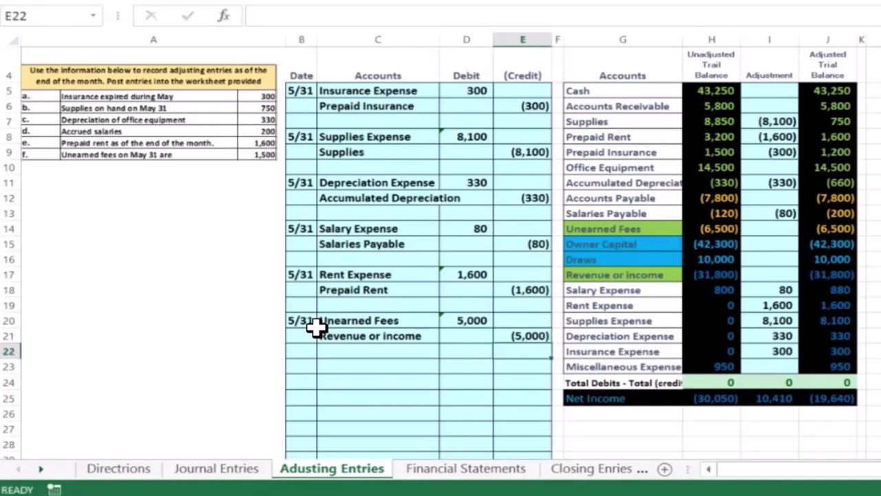
Post the Unearned Fees adjustment in I14 with the formula =D20 and check the adjusted balance in J14.
key(Right)
key(Right)
key(Right)
key(Right)
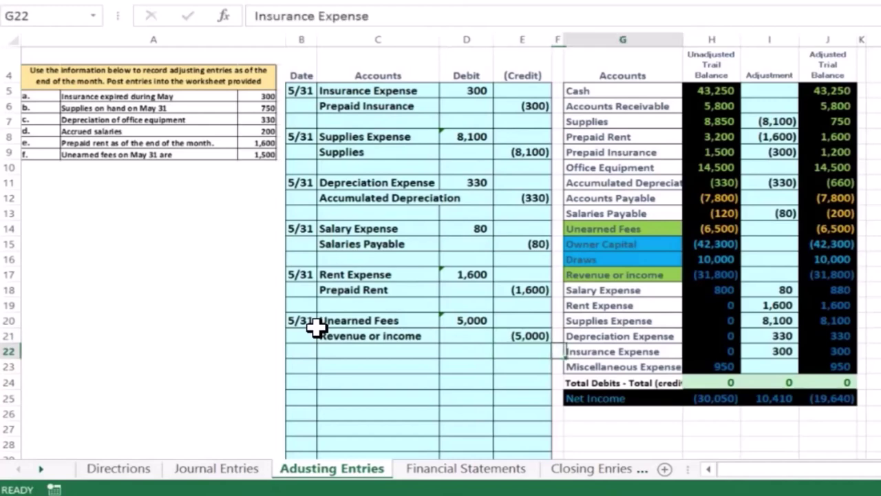
key(Up)
key(Up)
key(Up)
key(Up)
key(Up)
key(Up)
key(Up)
key(Up)
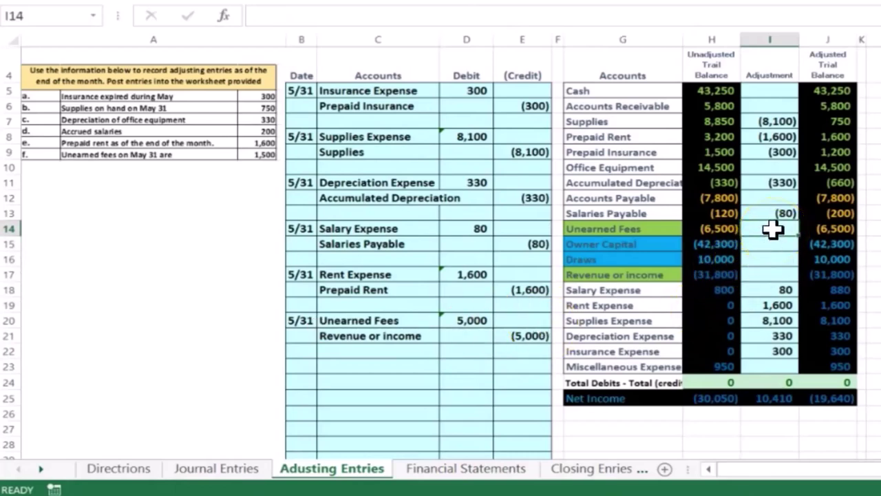
text(=)
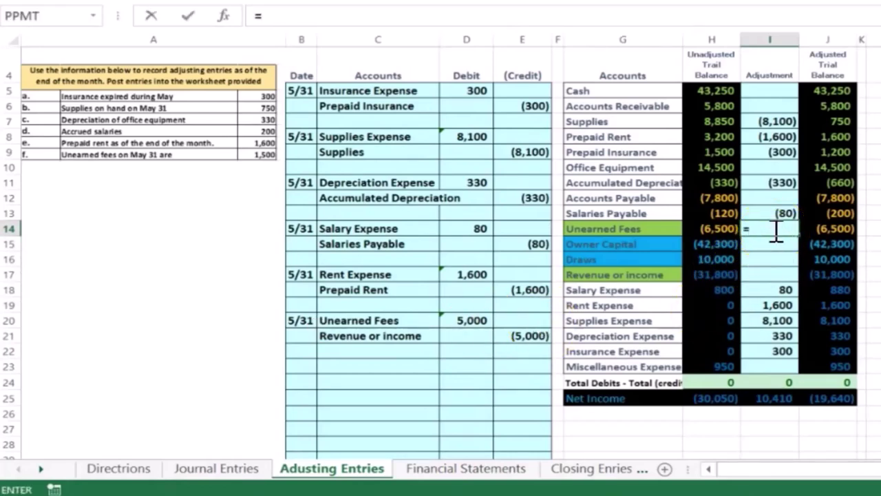
click(473, 320)
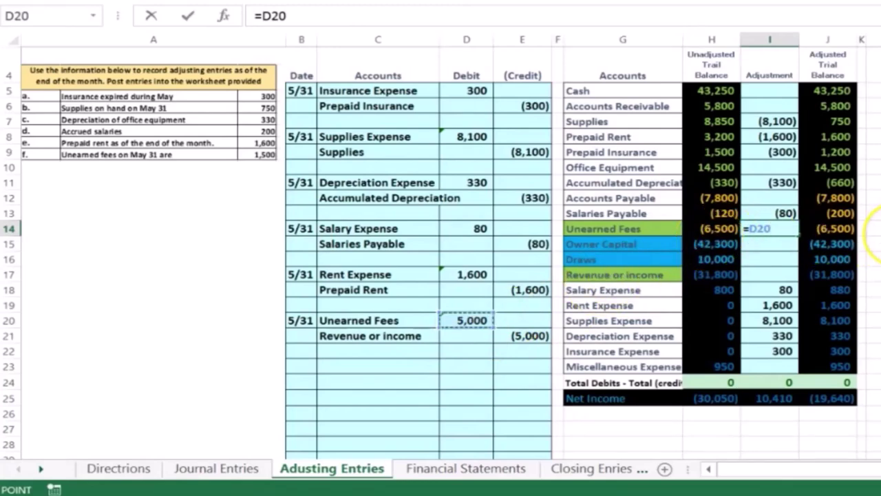
key(Return)
click(827, 221)
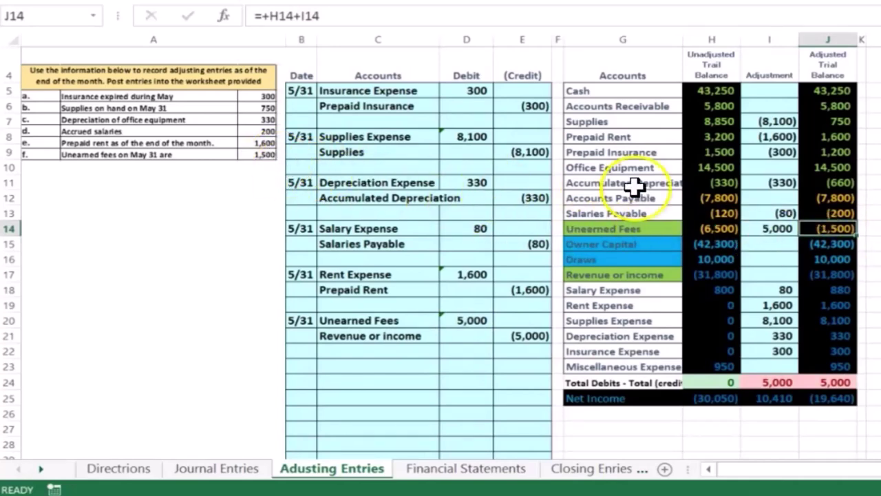
Post the Revenue or income adjustment in I17 with the formula =E21.
click(781, 274)
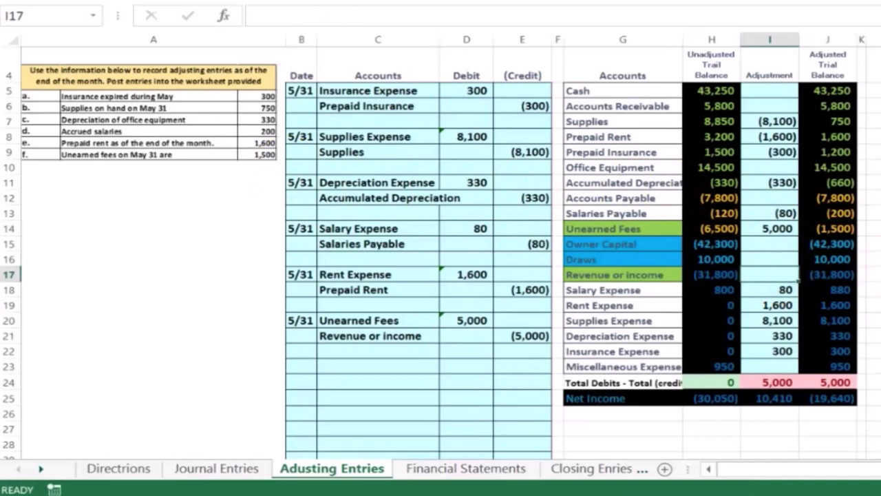
text(=)
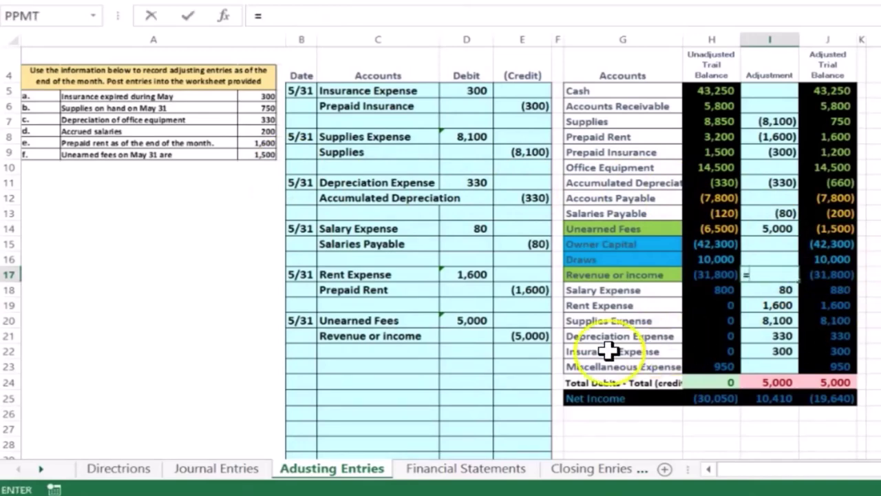
click(516, 337)
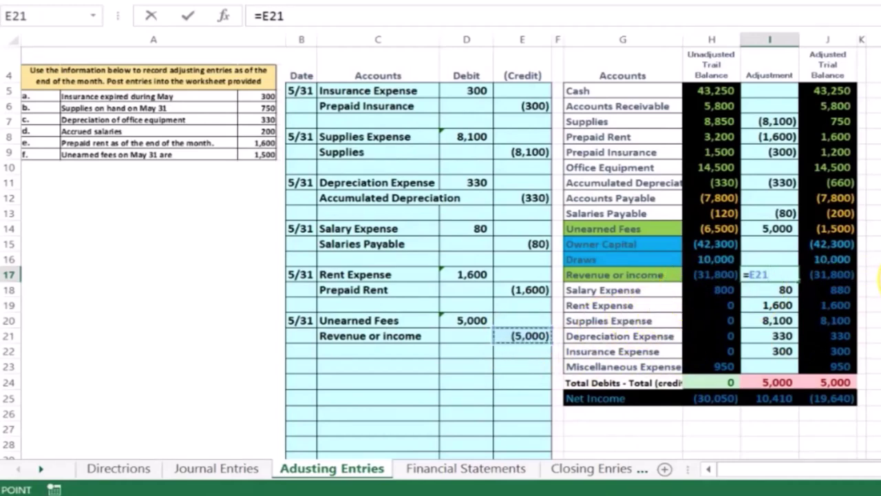
key(Return)
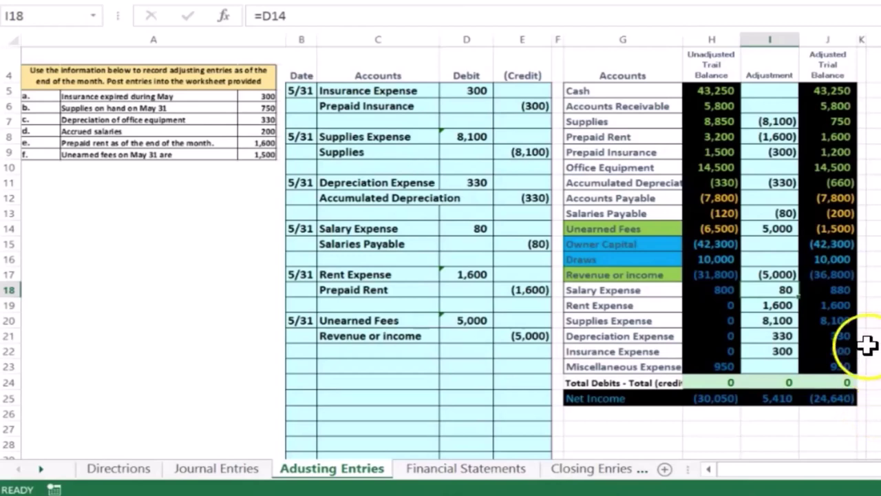
Review the adjusted balances of the income statement accounts in J17:J23 and of Cash in J5.
click(828, 273)
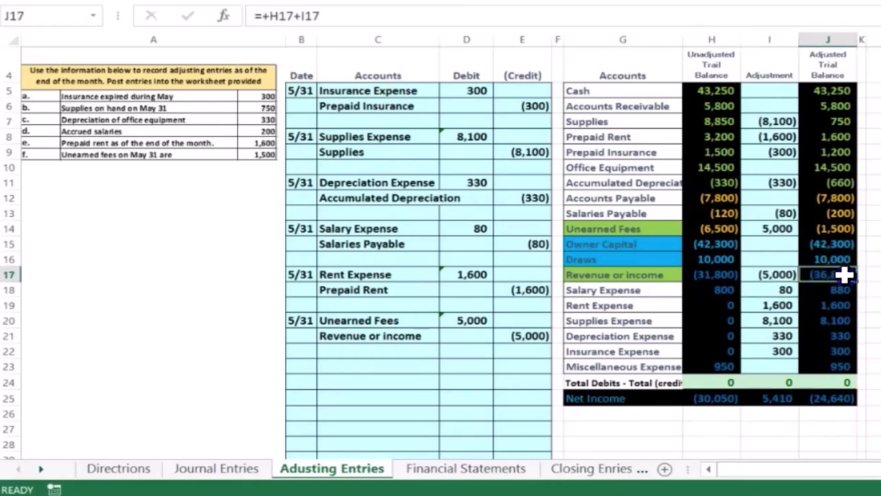
drag(846, 274, 854, 376)
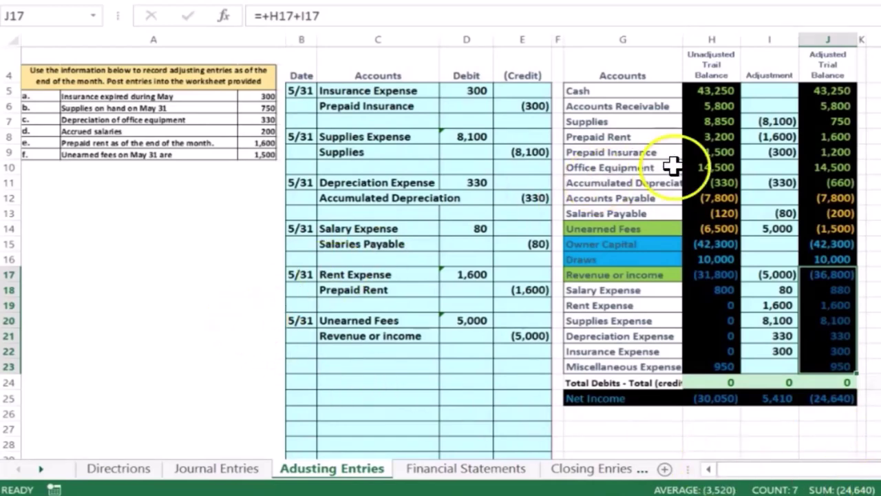
click(823, 90)
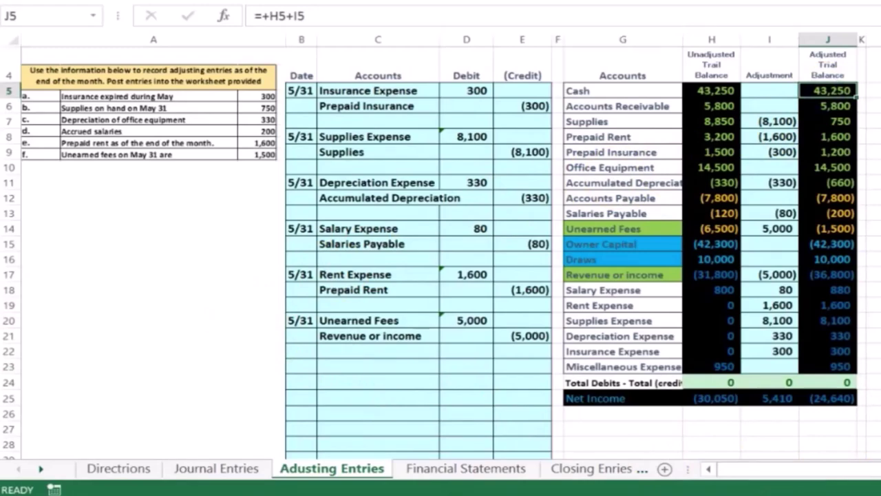